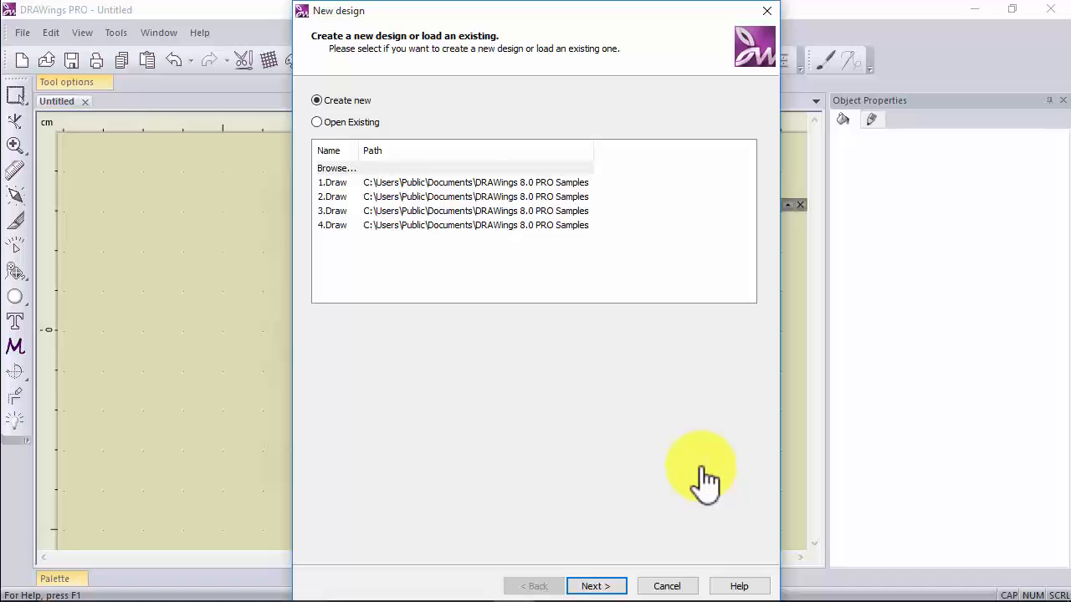
pyautogui.click(316, 122)
pyautogui.click(339, 170)
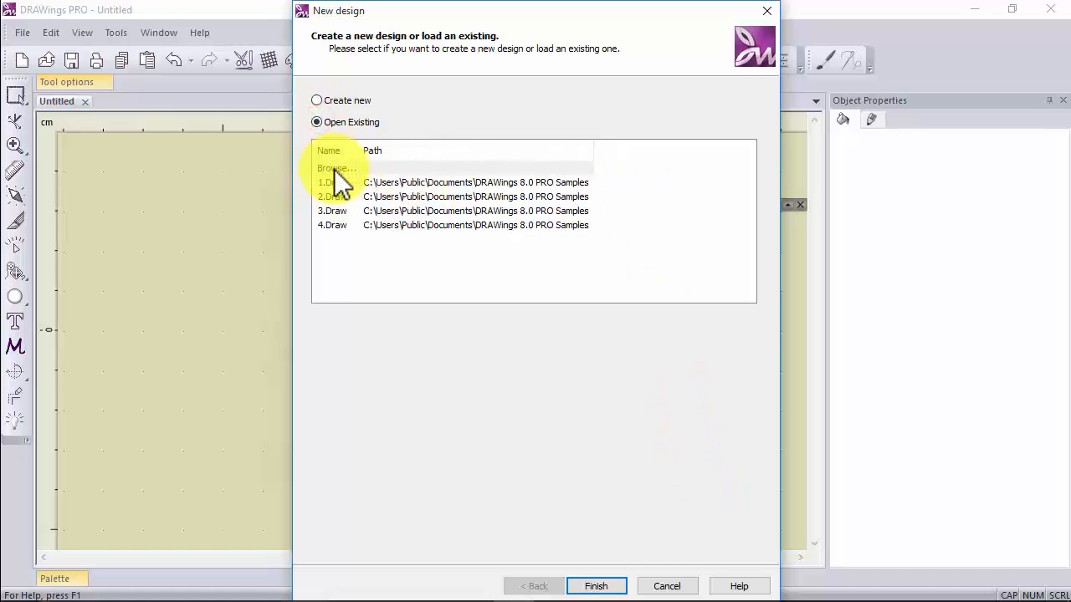
pyautogui.click(471, 377)
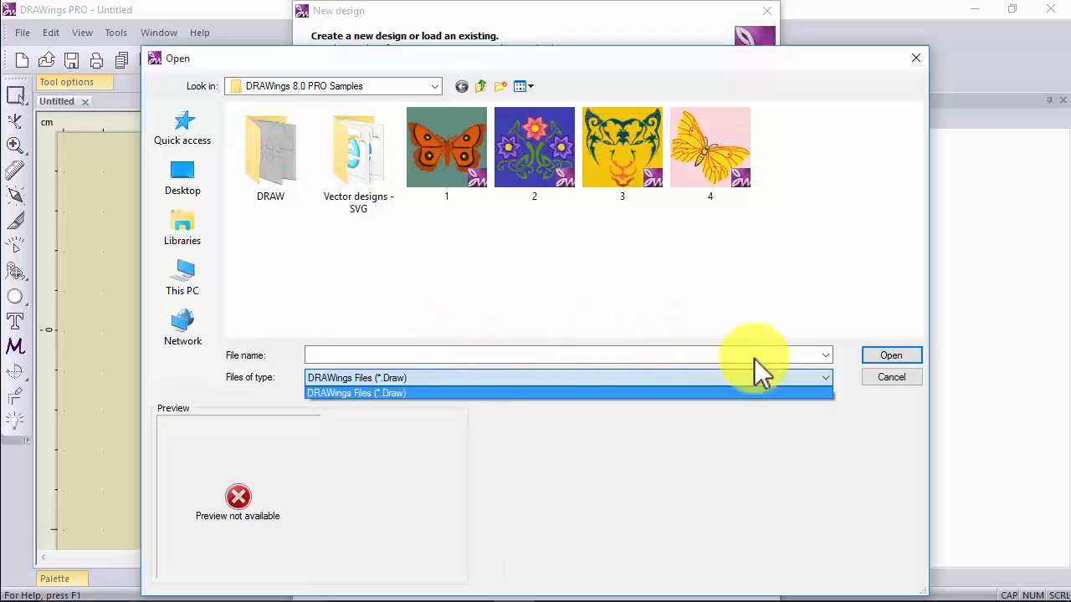
pyautogui.click(860, 377)
pyautogui.click(884, 378)
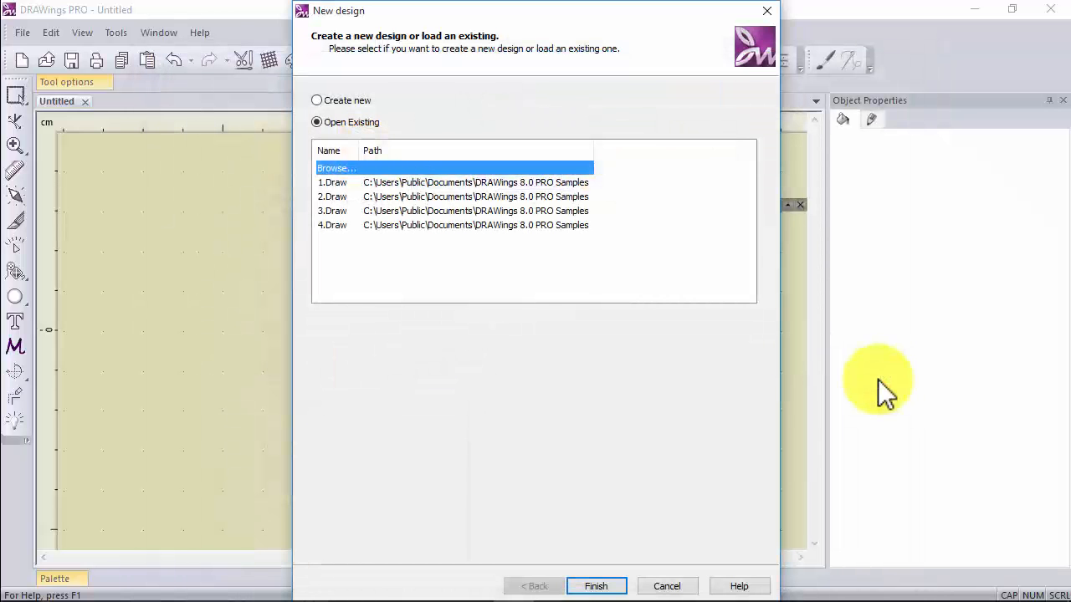
# - Start a new design with Embroidery as the only technique and Cotton from Embroidery Normal as the fabric
pyautogui.click(343, 100)
pyautogui.click(594, 587)
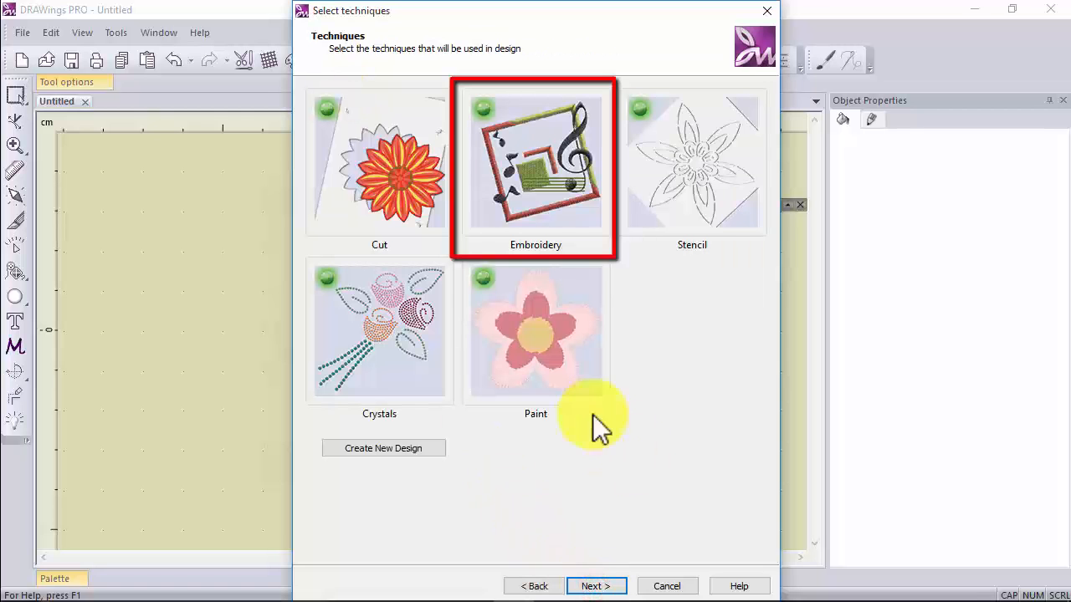
pyautogui.click(369, 151)
pyautogui.click(694, 130)
pyautogui.click(519, 351)
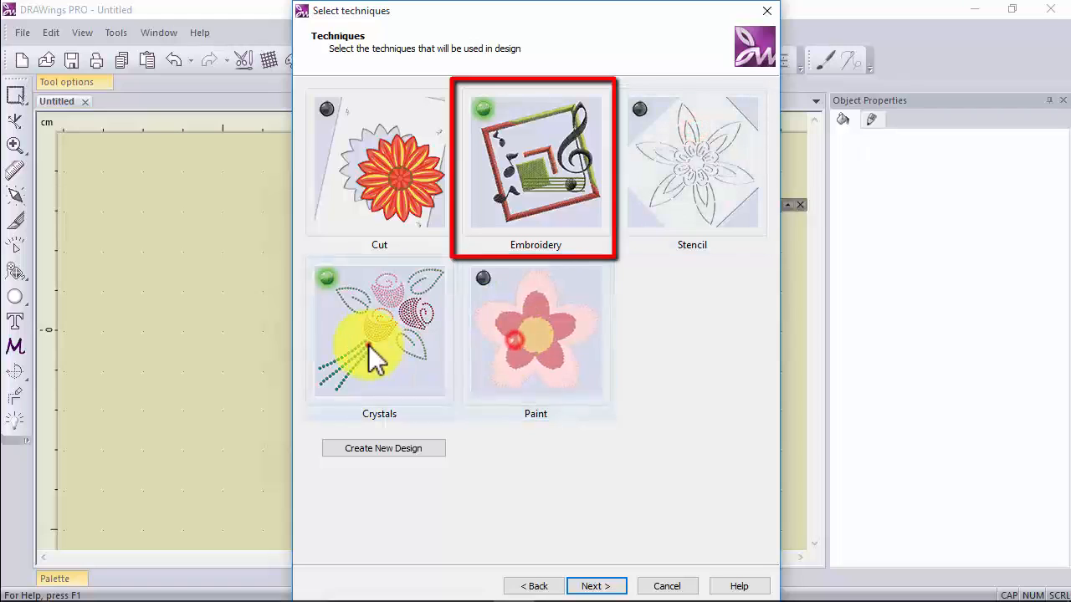
pyautogui.click(371, 353)
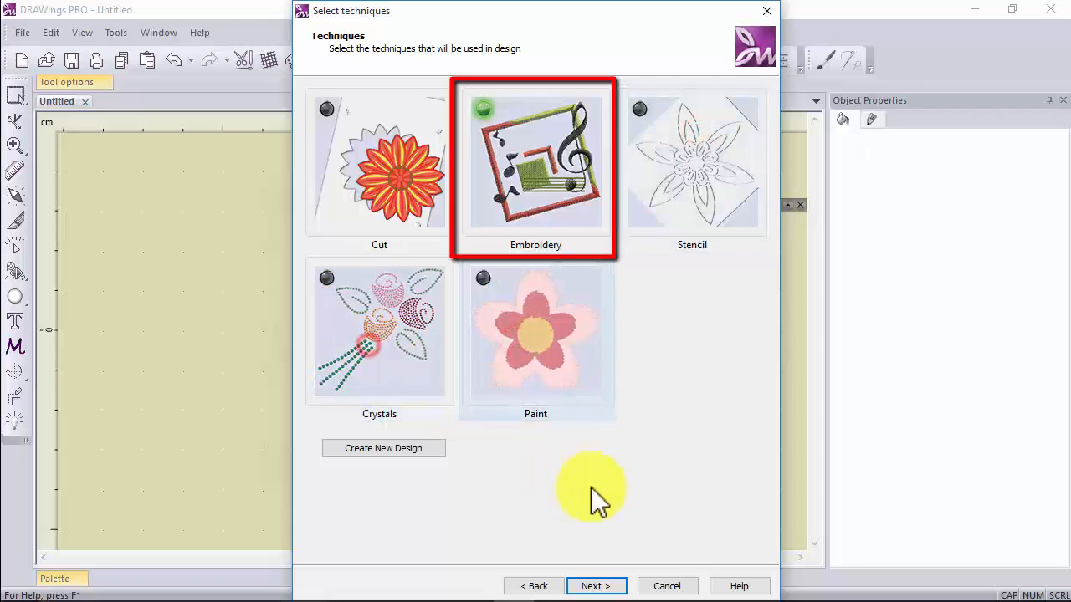
pyautogui.click(599, 587)
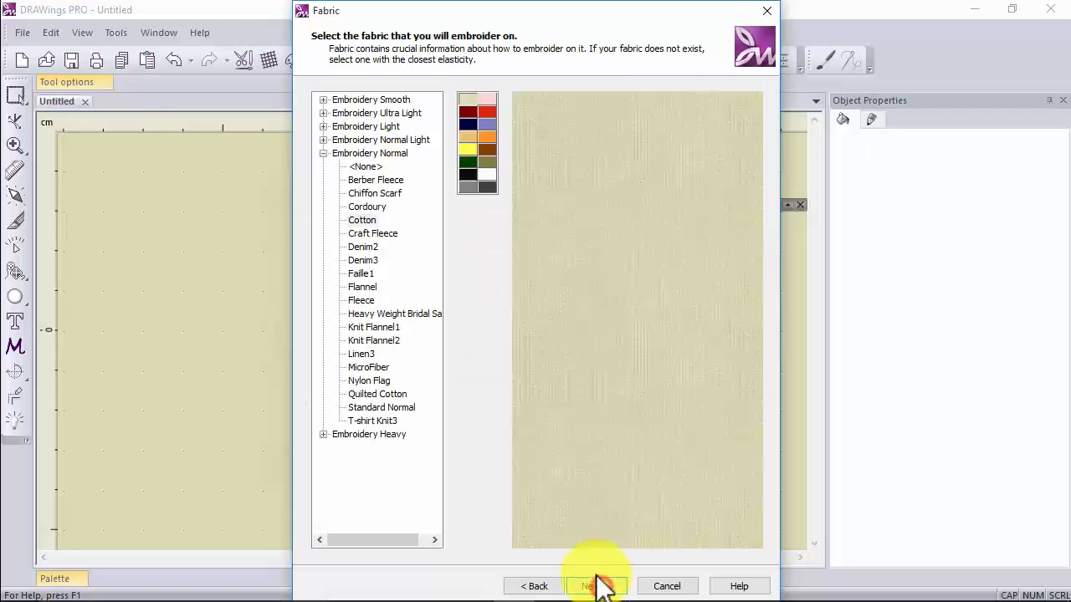
pyautogui.click(360, 220)
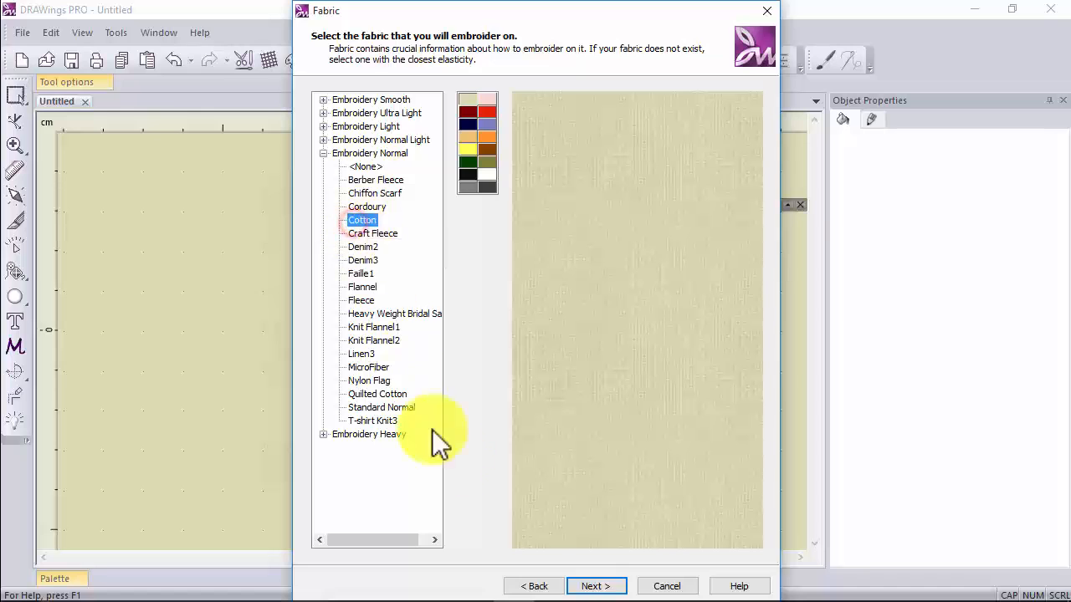
pyautogui.click(600, 587)
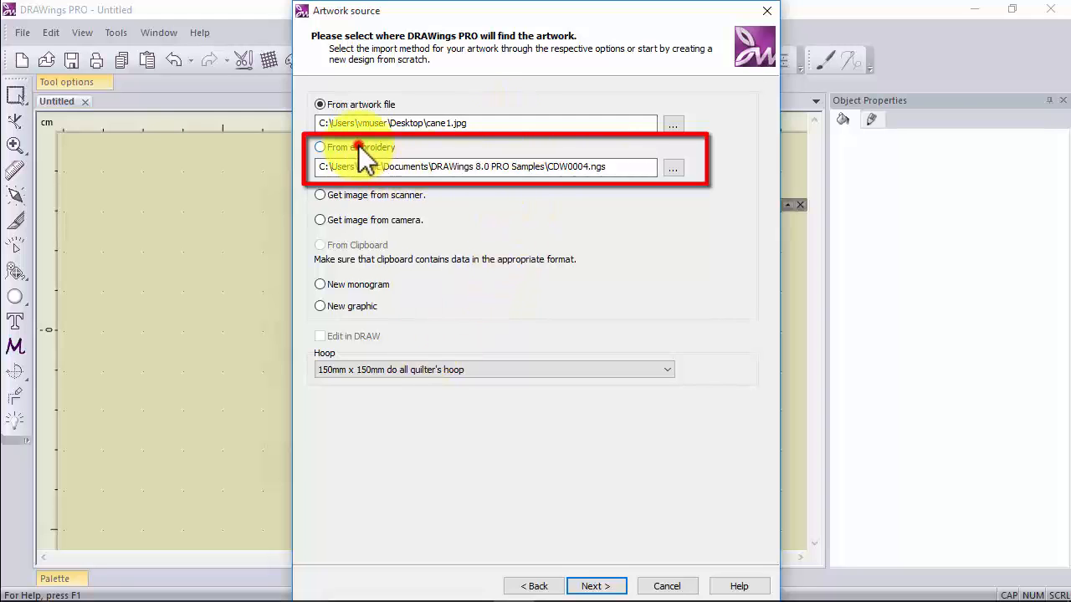
# - Browse for an embroidery source file, filter the samples to Janome (*.Jef), and preview Hearts.jef
pyautogui.click(674, 168)
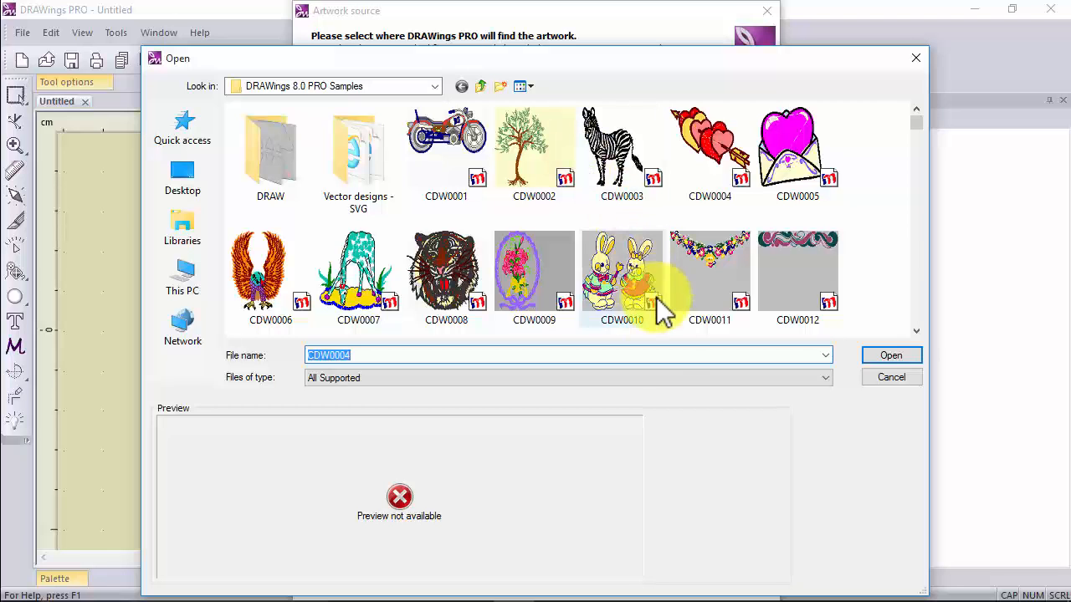
pyautogui.click(669, 377)
pyautogui.scroll(-2, 552, 251)
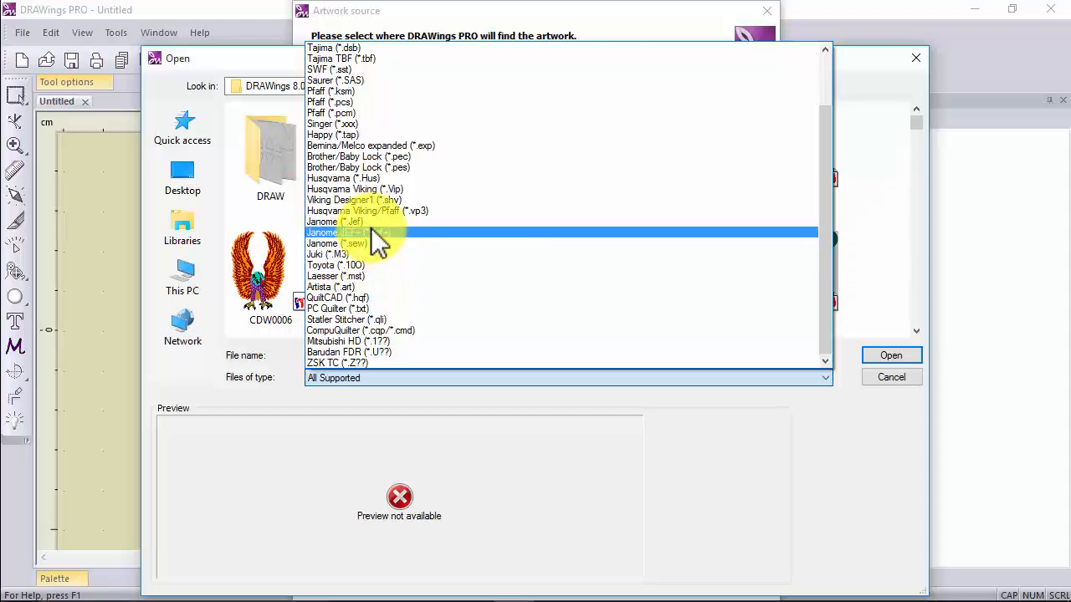
pyautogui.click(372, 222)
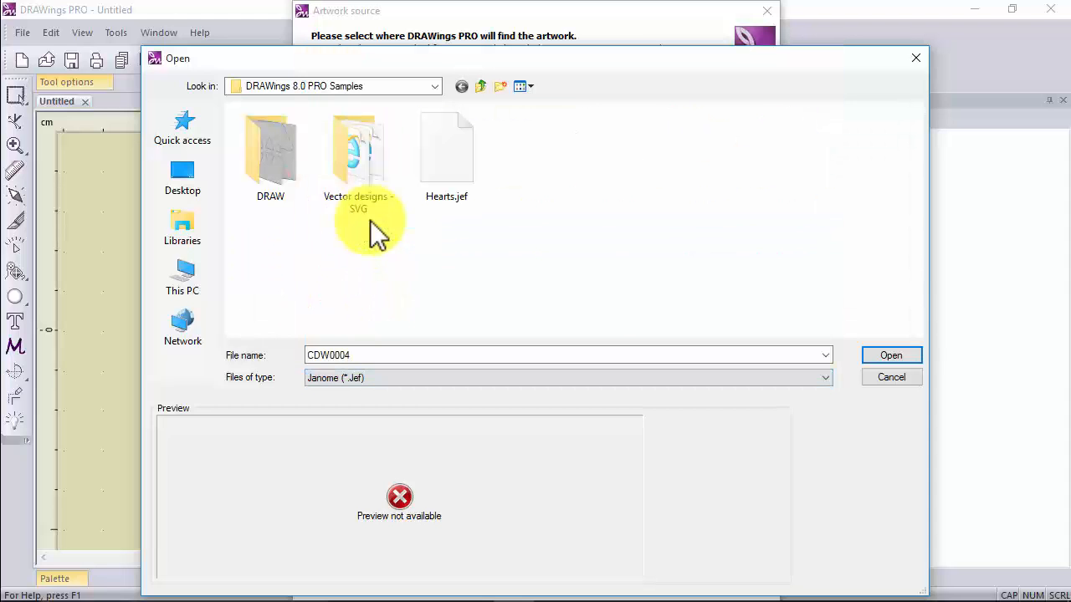
pyautogui.click(440, 164)
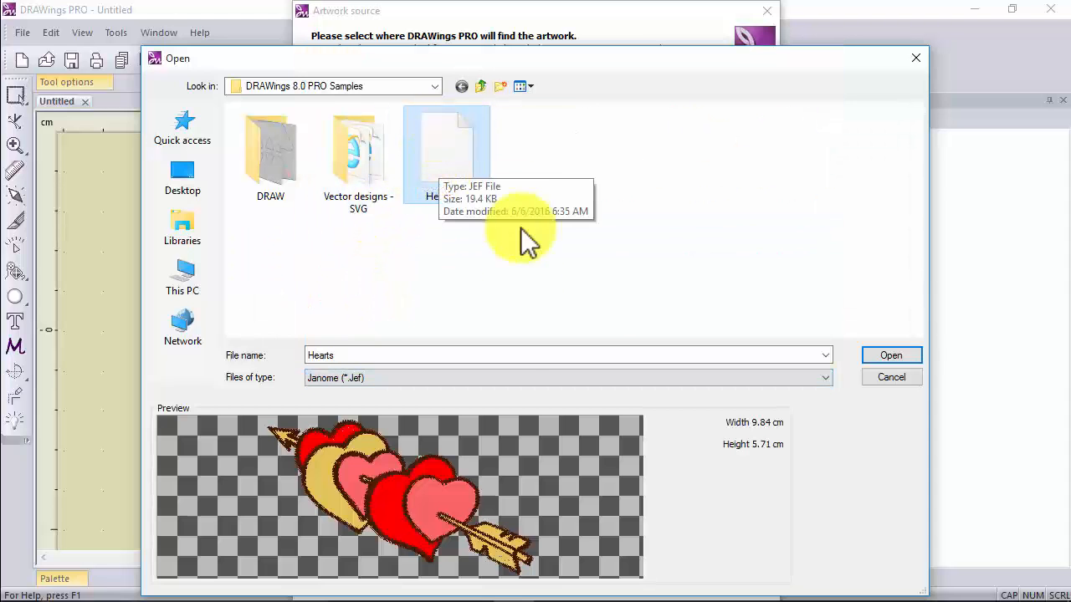
# - Reset the file filter to All Supported, load Hearts.jef as the embroidery source, and proceed to color reduction
pyautogui.click(488, 378)
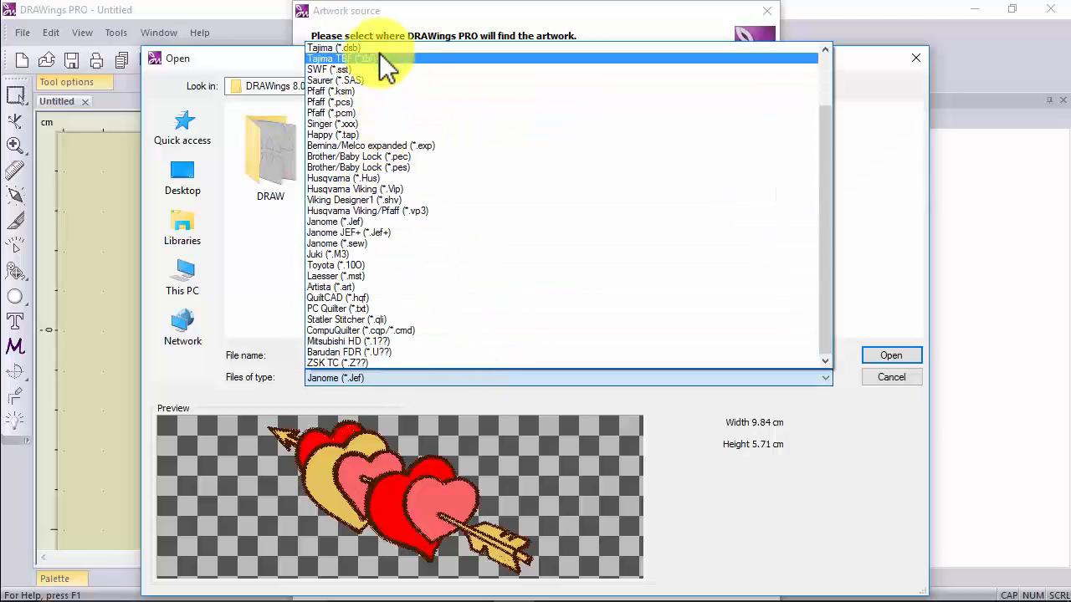
pyautogui.scroll(2, 381, 58)
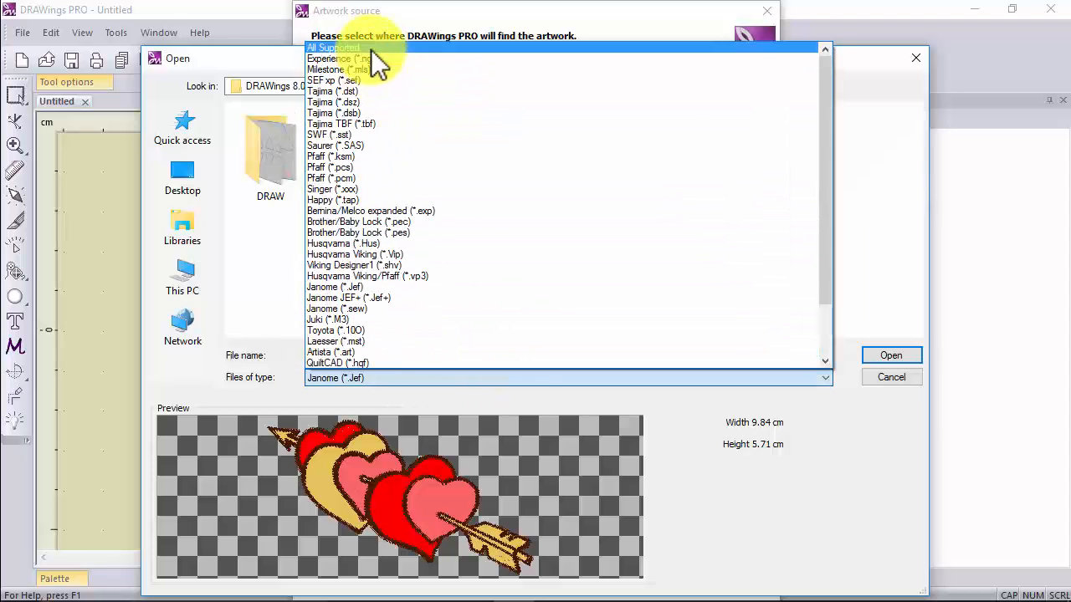
pyautogui.click(378, 49)
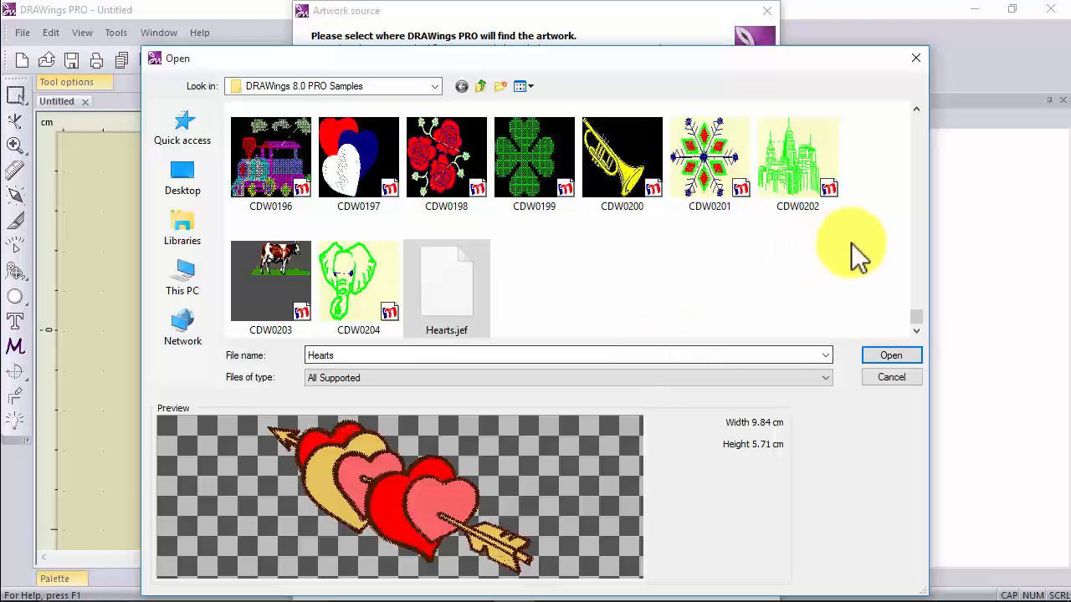
pyautogui.moveTo(917, 314); pyautogui.dragTo(789, 315)
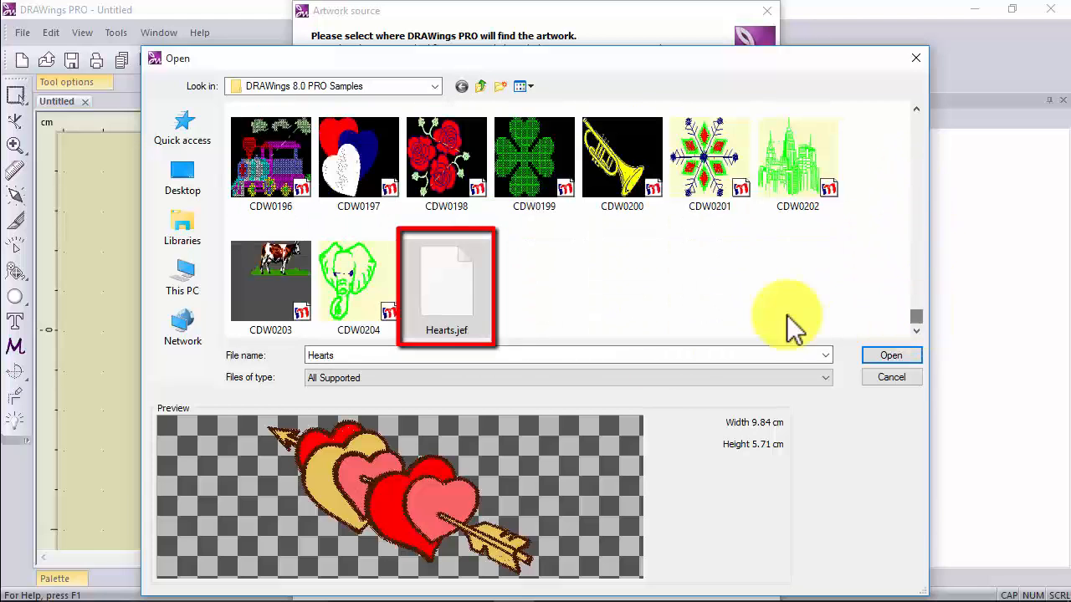
pyautogui.click(461, 298)
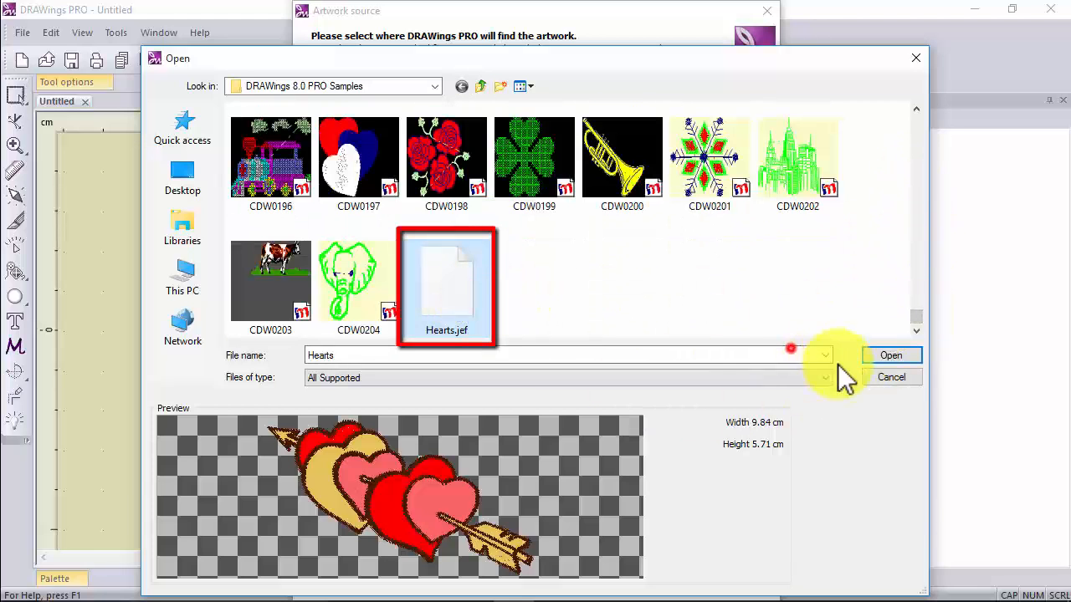
pyautogui.click(887, 358)
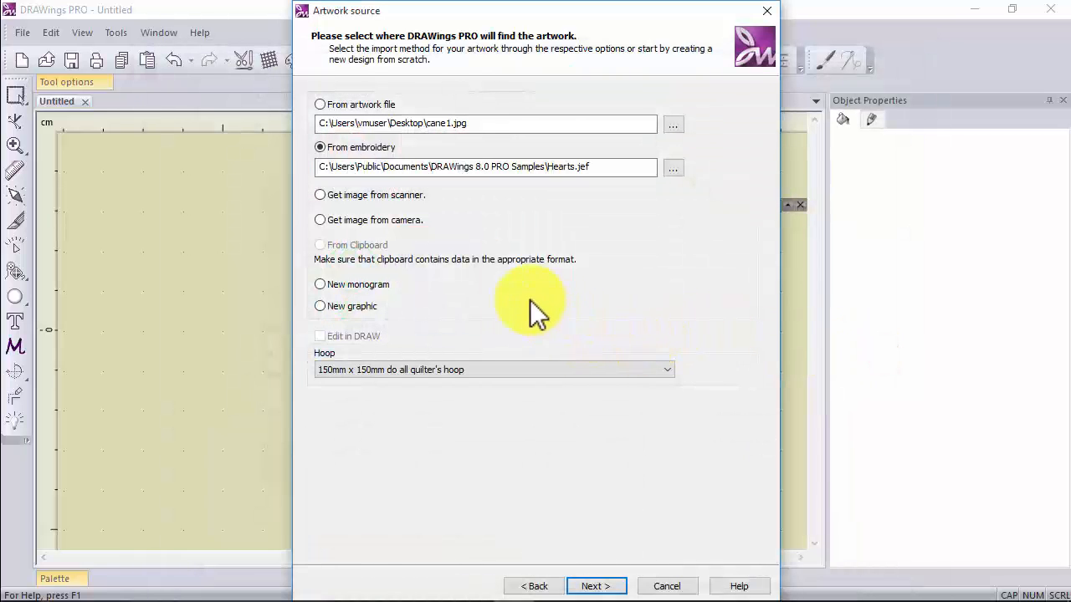
pyautogui.click(599, 586)
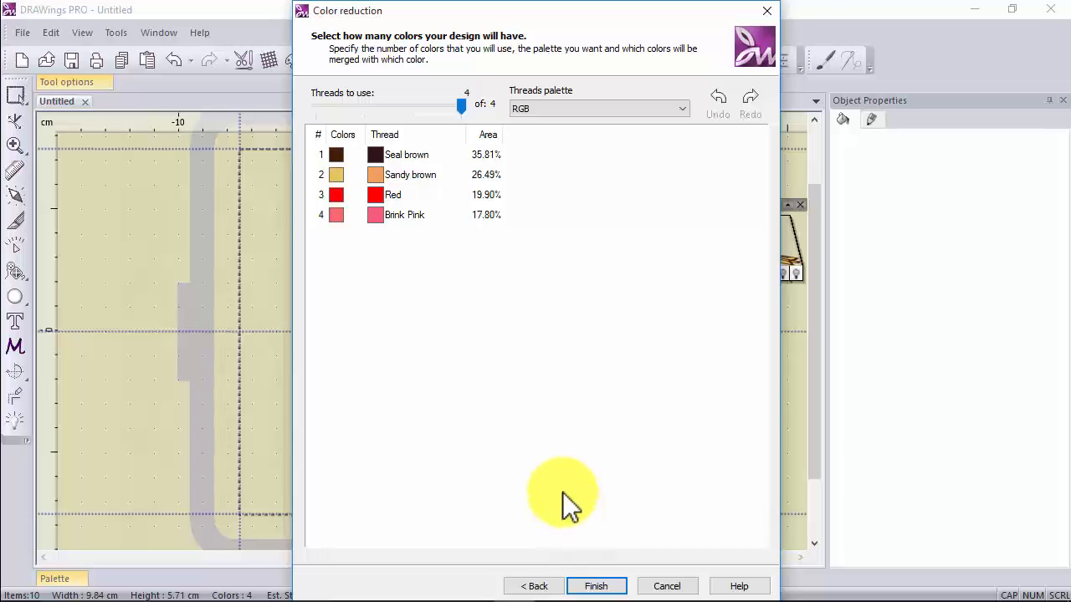
# - Keep 4 threads, set the threads palette to GUNOLD POLY, and finish creating the design
pyautogui.moveTo(459, 103); pyautogui.dragTo(509, 108)
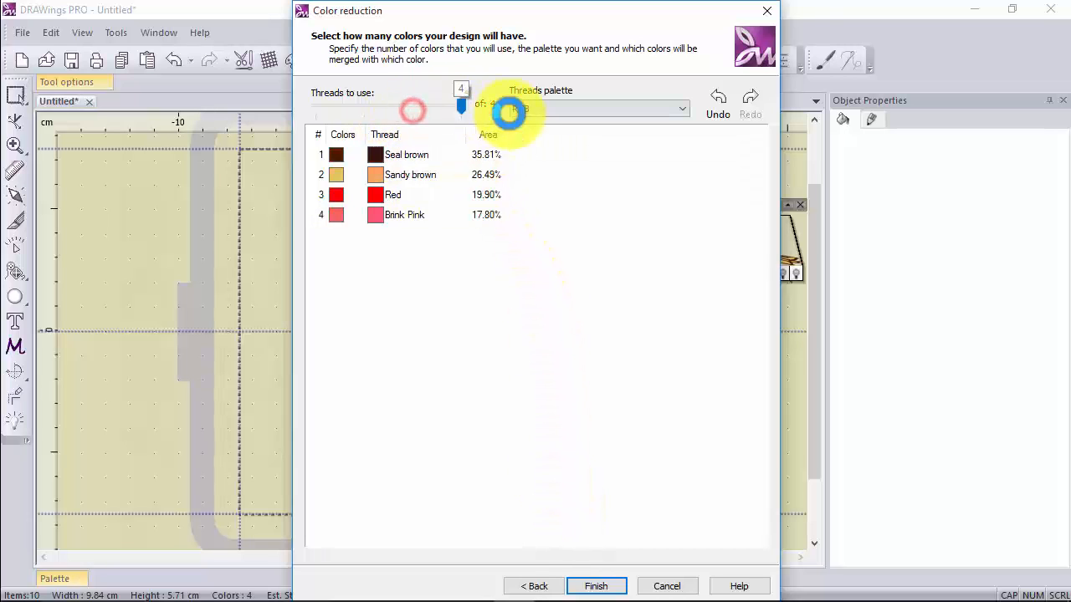
pyautogui.click(591, 105)
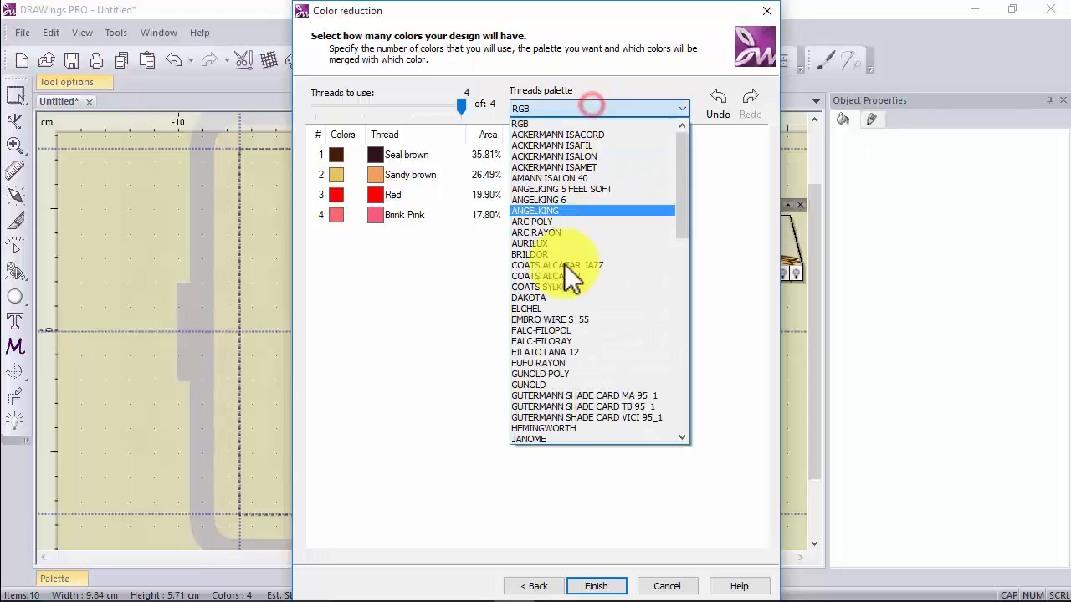
pyautogui.click(557, 378)
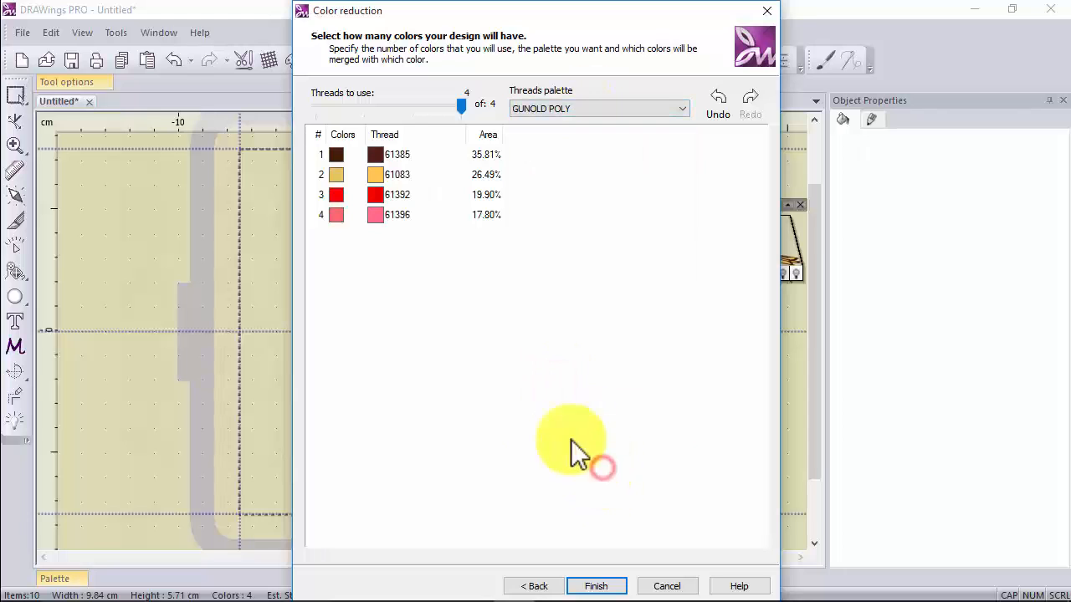
pyautogui.click(596, 585)
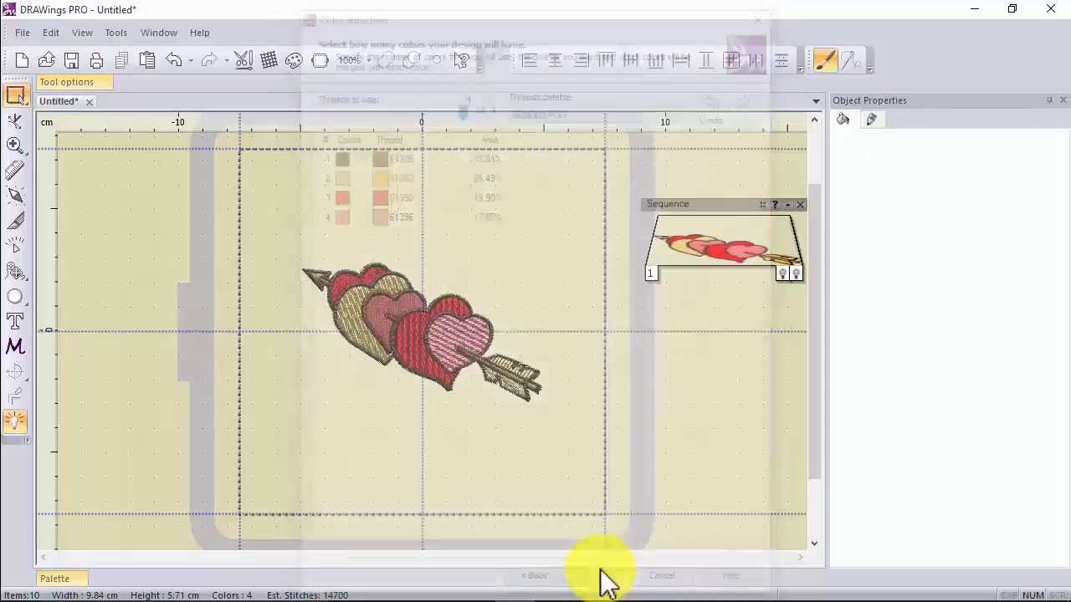
# - Select the brown outline of the imported hearts to inspect its object properties, and clear the selection
pyautogui.scroll(3, 371, 305)
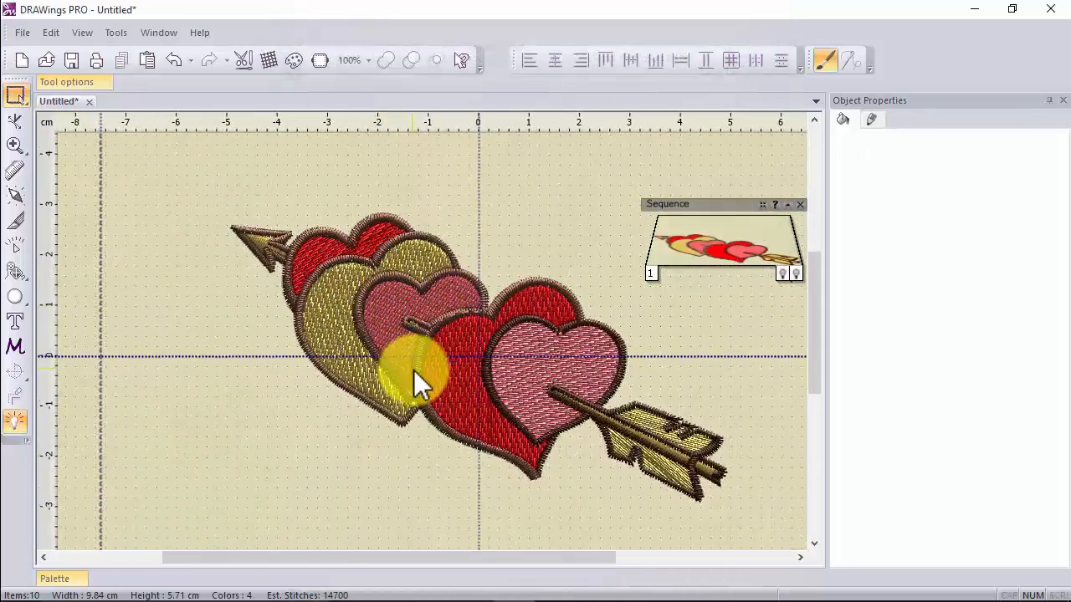
pyautogui.click(399, 442)
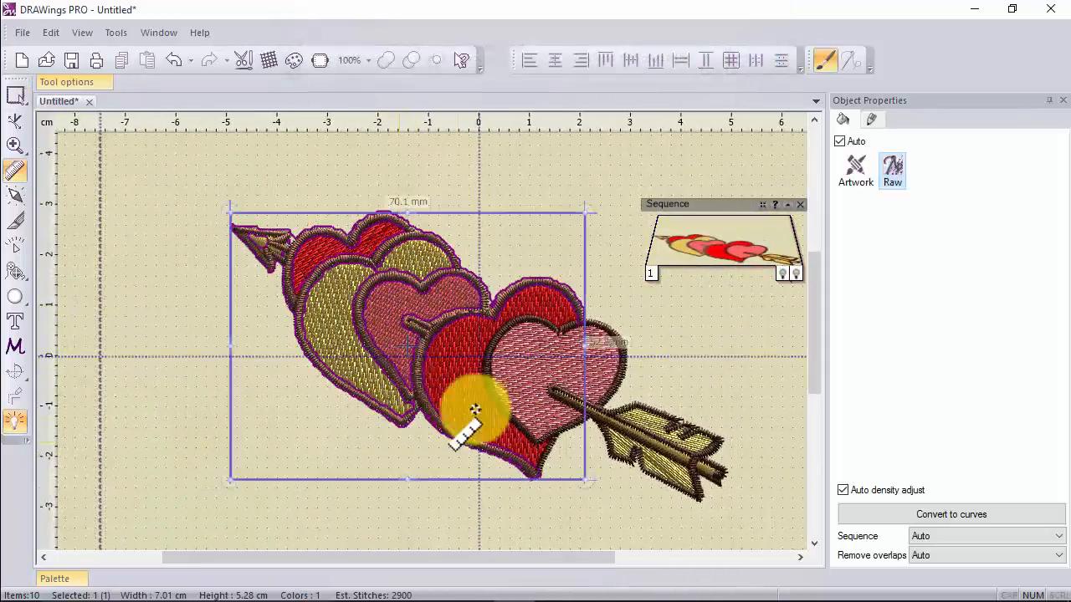
pyautogui.press('Escape')
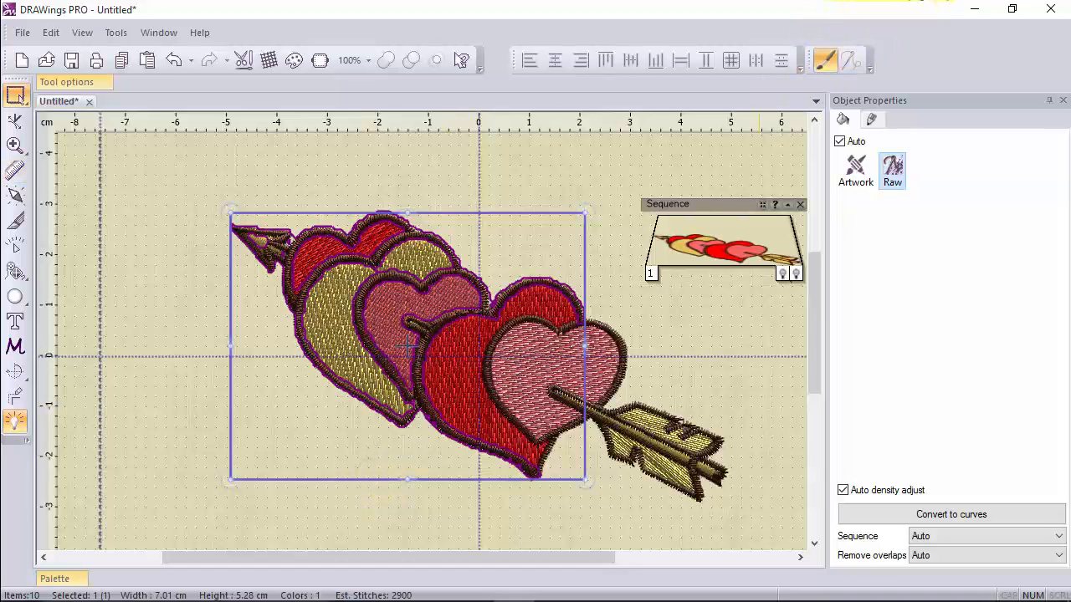
pyautogui.click(506, 517)
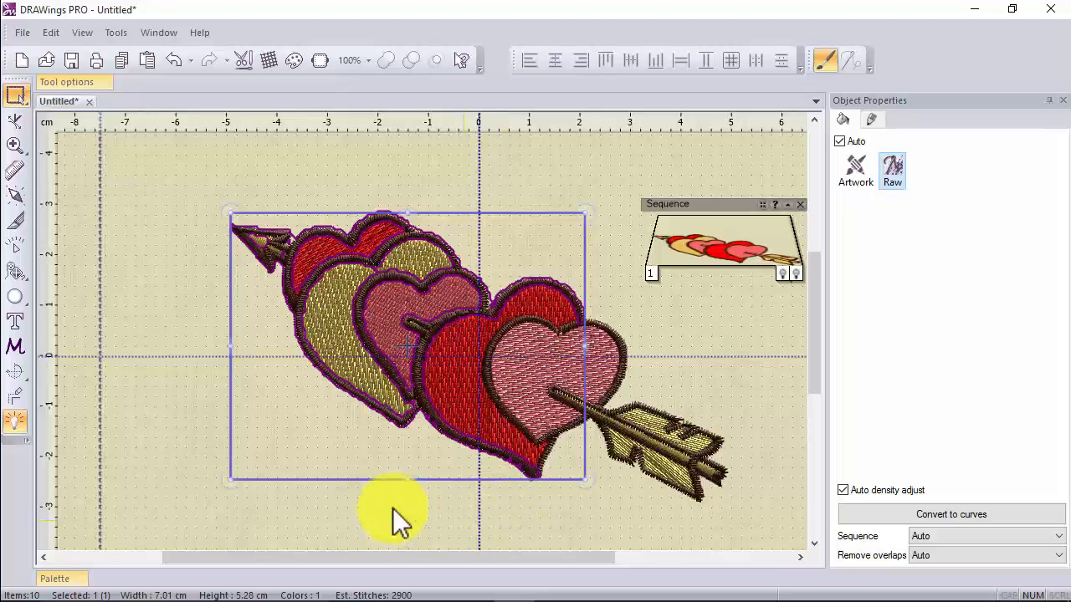
# - Draw an ellipse about 1.45 cm wide and 0.98 cm high beside the hearts, below the arrowhead
pyautogui.click(15, 292)
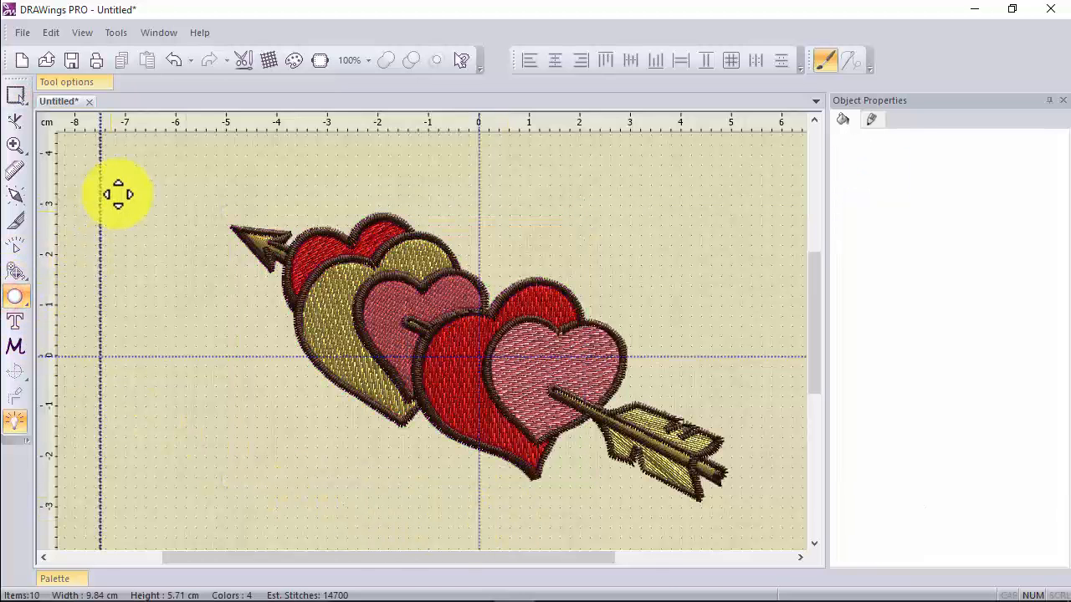
pyautogui.moveTo(155, 287); pyautogui.dragTo(225, 333)
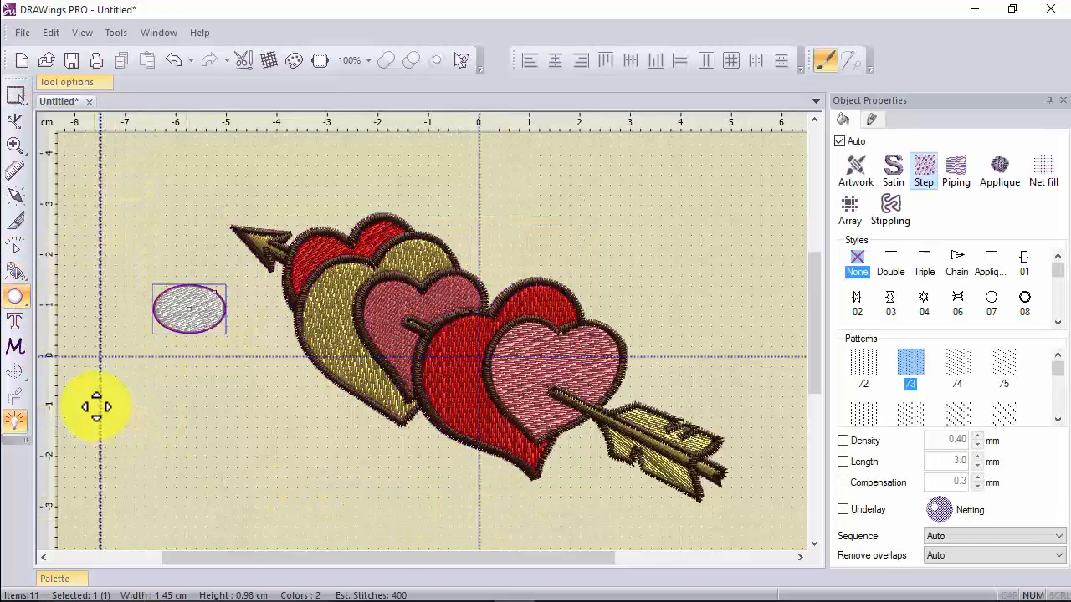
# - Add the text "love" below the ellipse and move it slightly down and away from the hearts
pyautogui.click(15, 321)
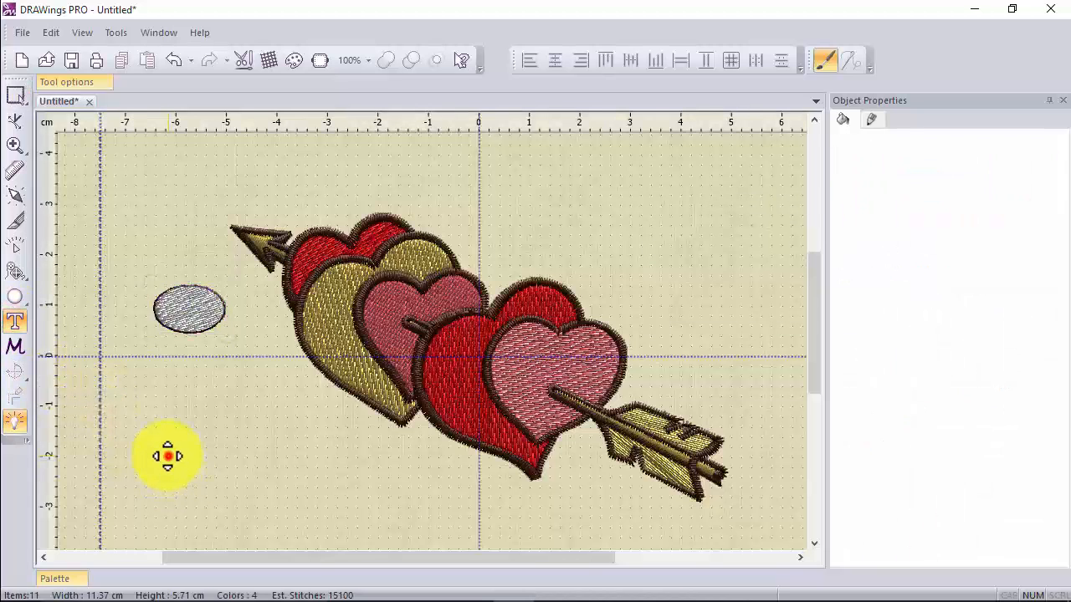
pyautogui.click(167, 456)
pyautogui.write('love')
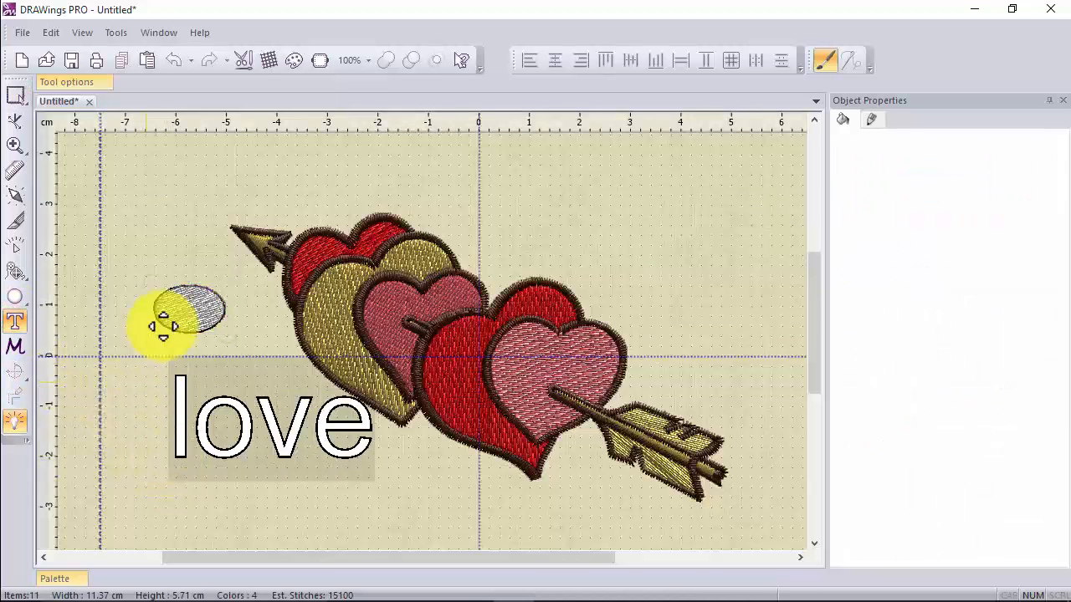
pyautogui.click(15, 94)
pyautogui.click(218, 450)
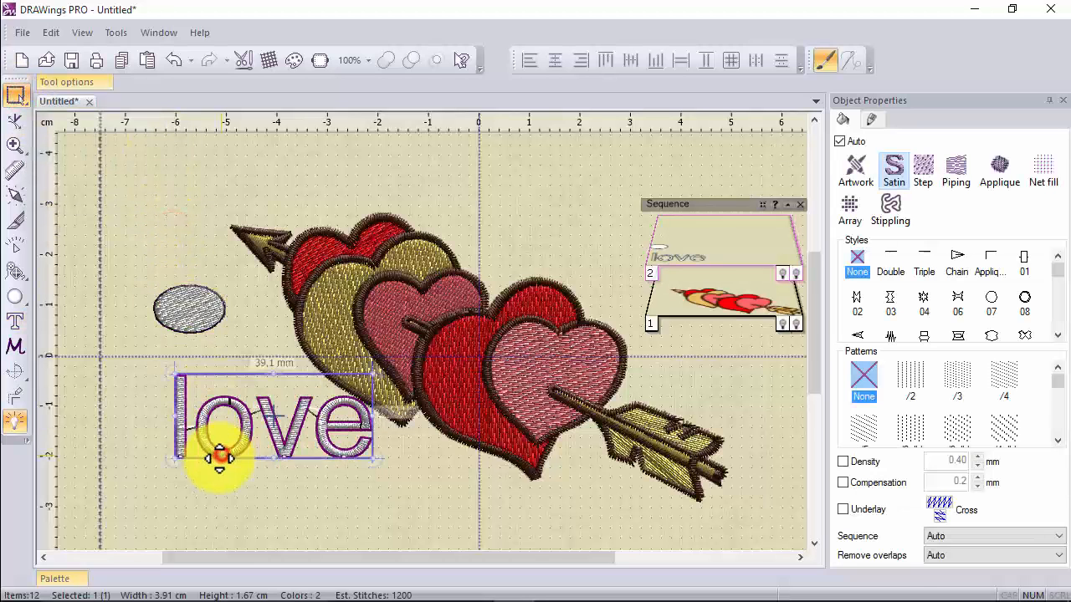
pyautogui.moveTo(218, 451); pyautogui.dragTo(189, 494)
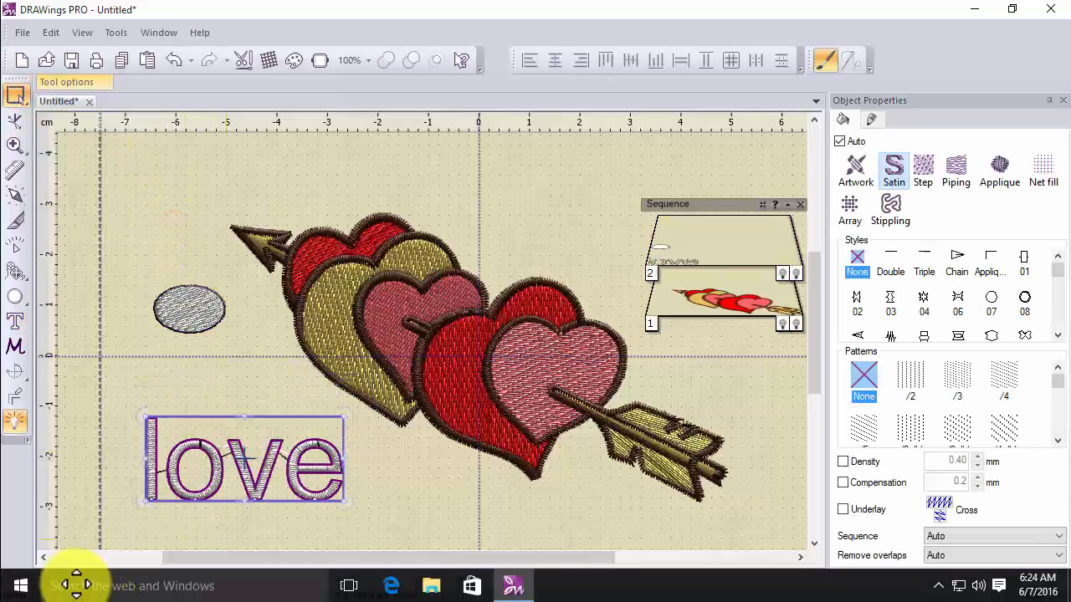
# - Color the "love" lettering red and the ellipse dark brown, and clear the selection
pyautogui.click(67, 575)
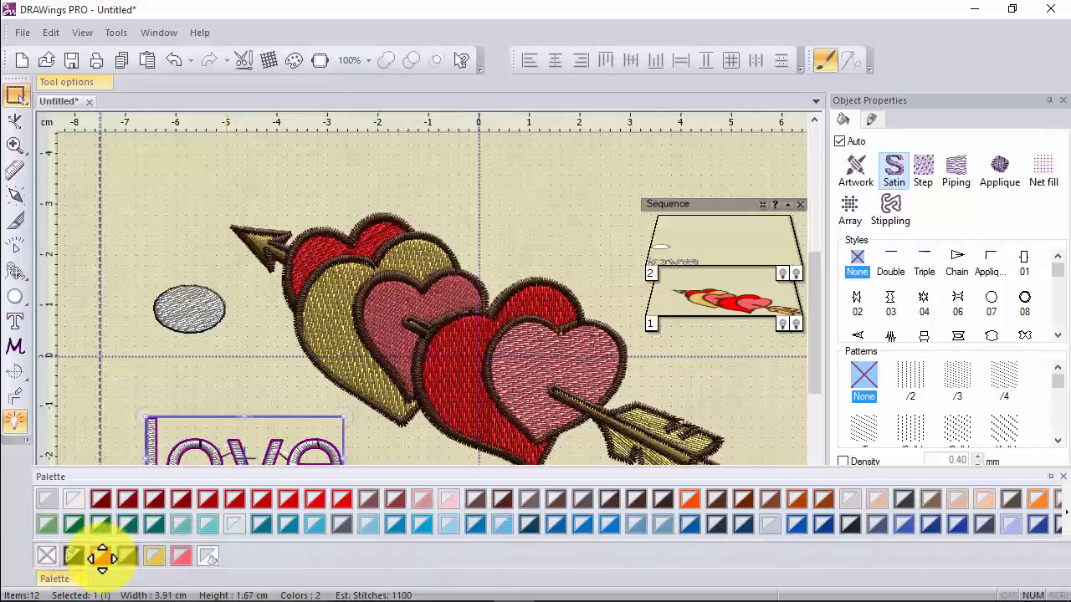
pyautogui.click(178, 308)
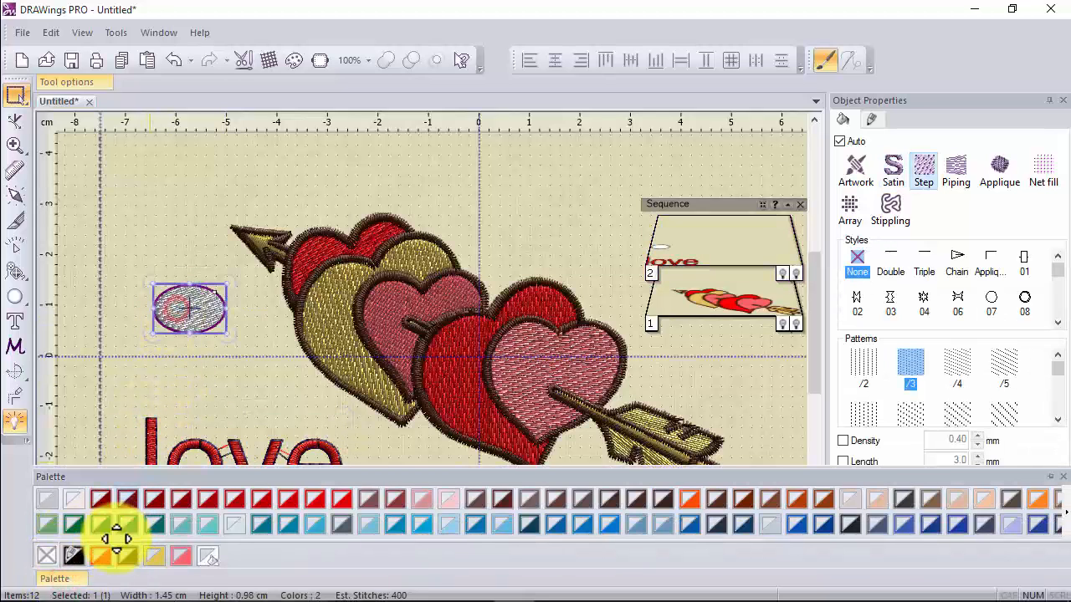
pyautogui.click(127, 499)
pyautogui.click(120, 263)
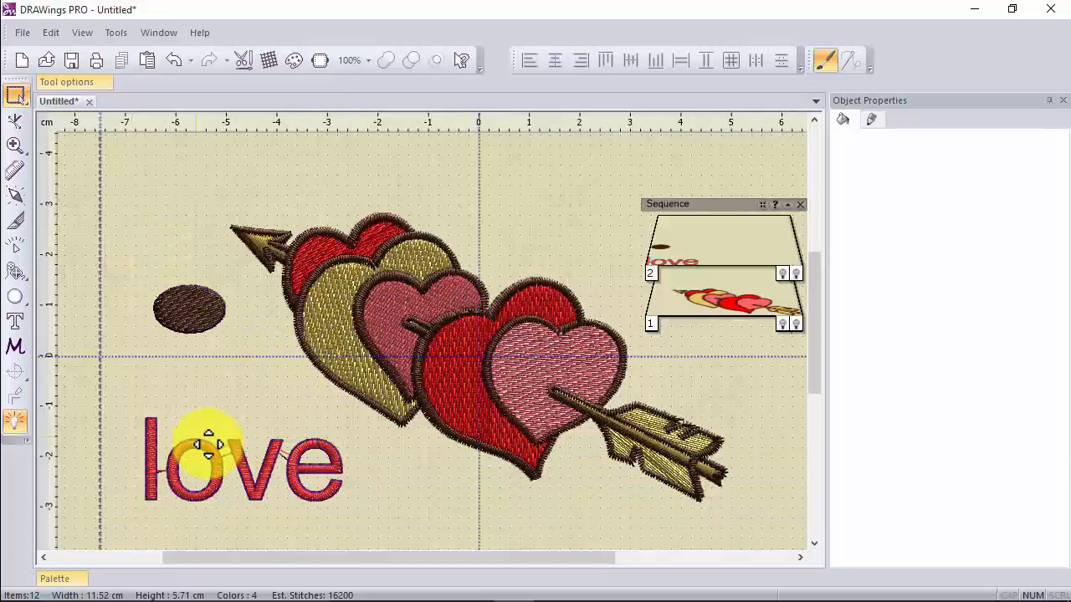
# - Inspect the object properties of several imported heart outlines and compare them with the properties of the drawn ellipse
pyautogui.click(327, 319)
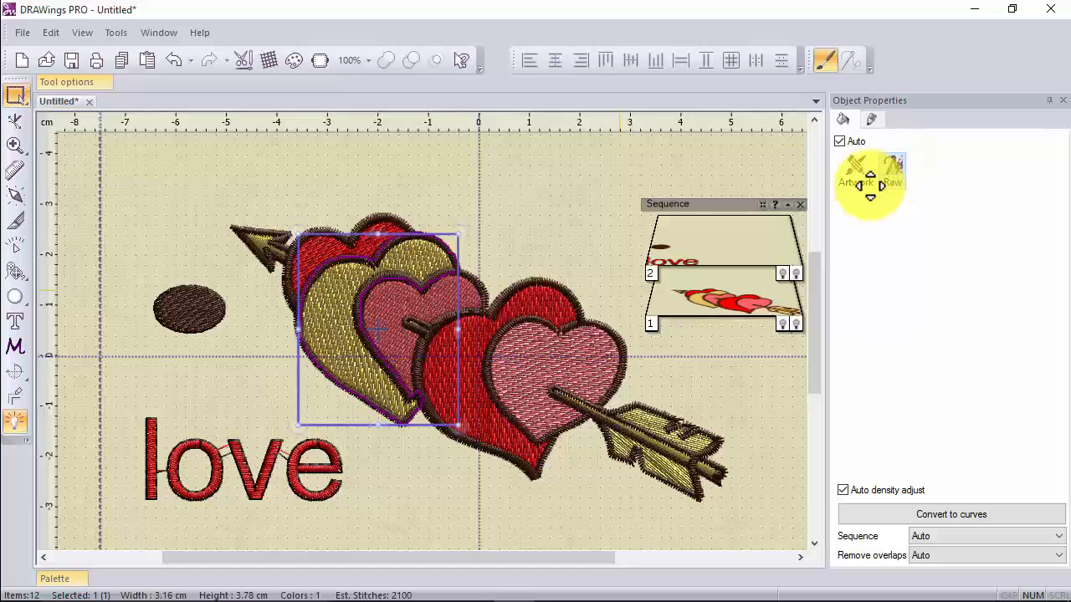
pyautogui.click(404, 311)
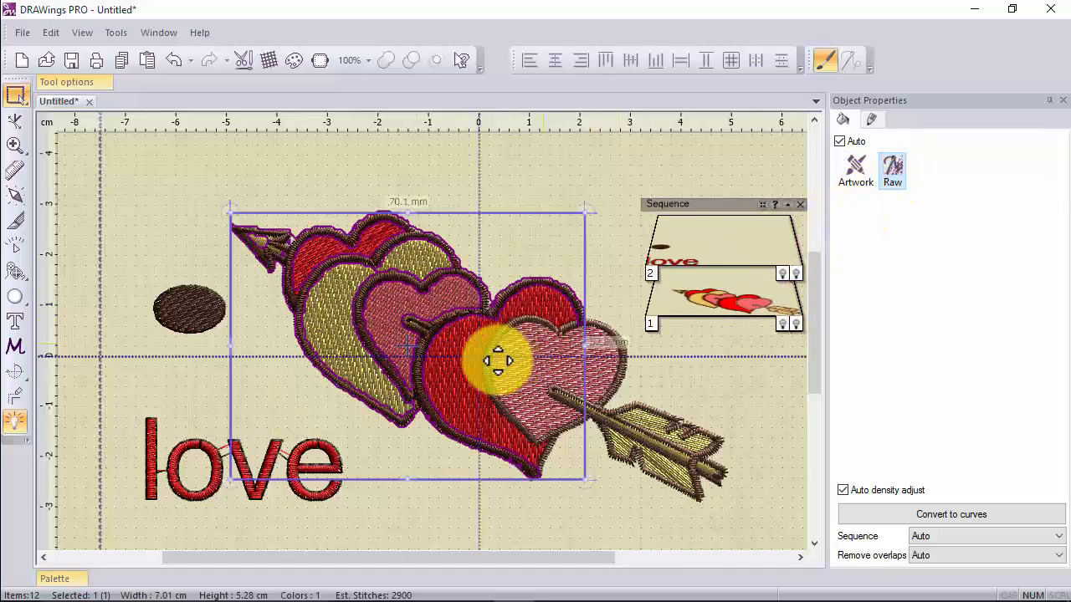
pyautogui.click(457, 375)
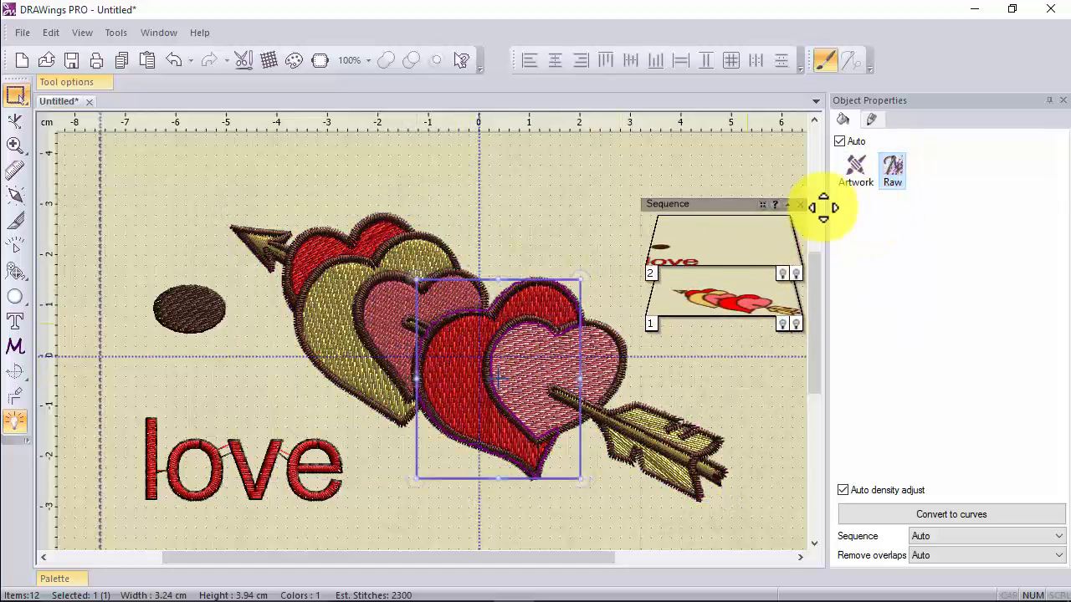
pyautogui.click(714, 241)
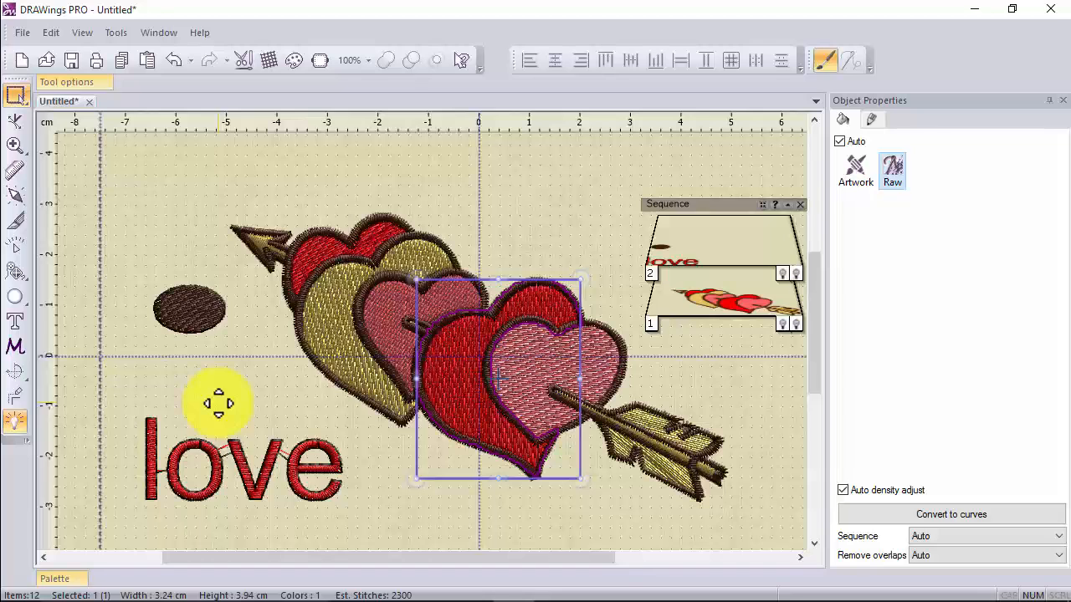
pyautogui.click(179, 309)
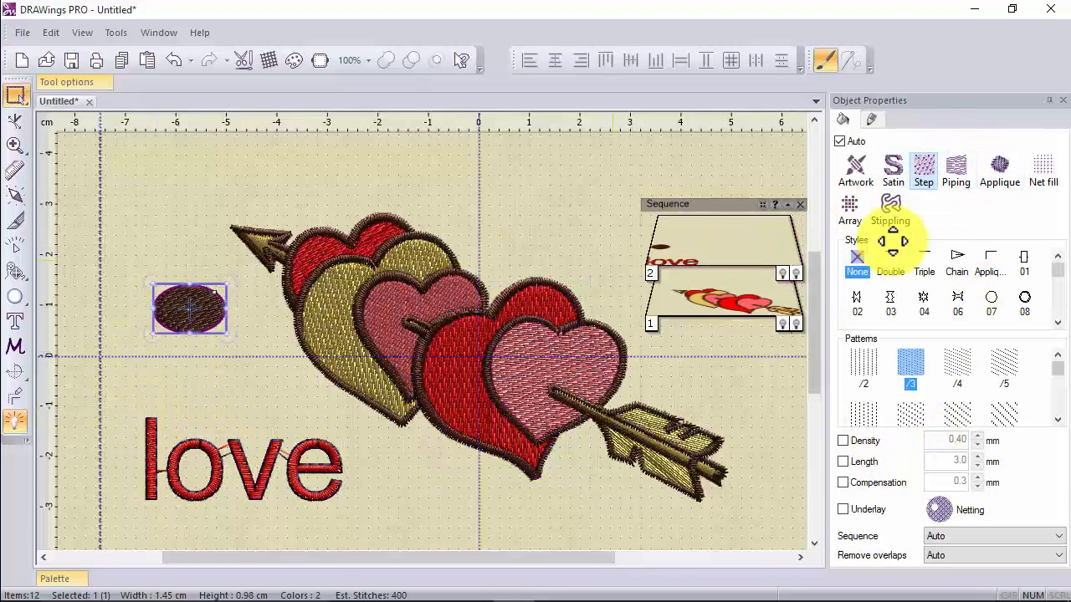
# - Edit the "love" lettering by lowering the letter o about 0.4 cm and raising the letter v about 0.3 cm
pyautogui.click(299, 494)
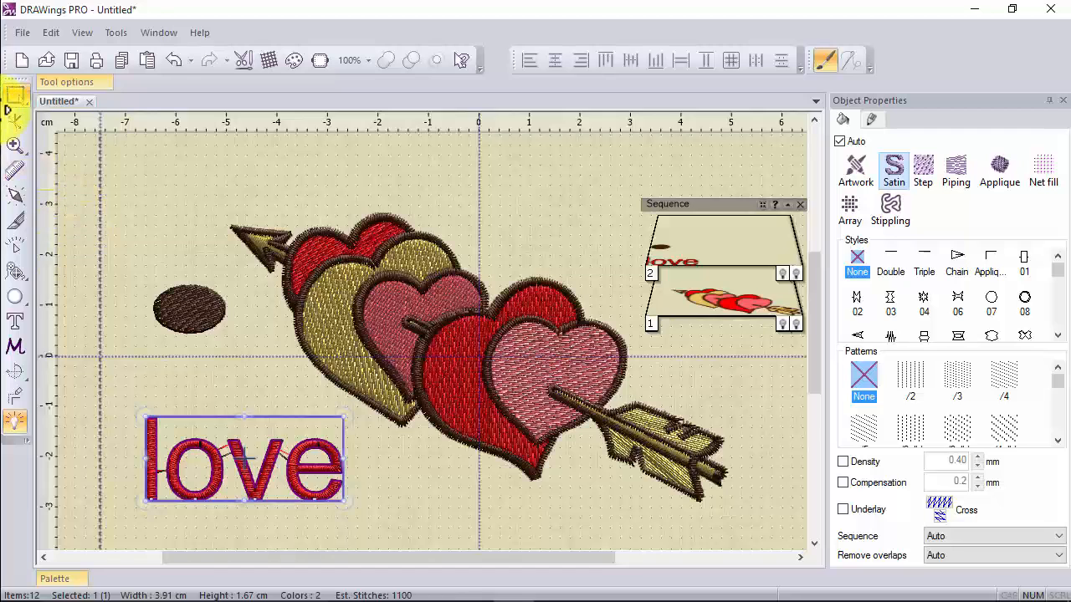
pyautogui.click(14, 120)
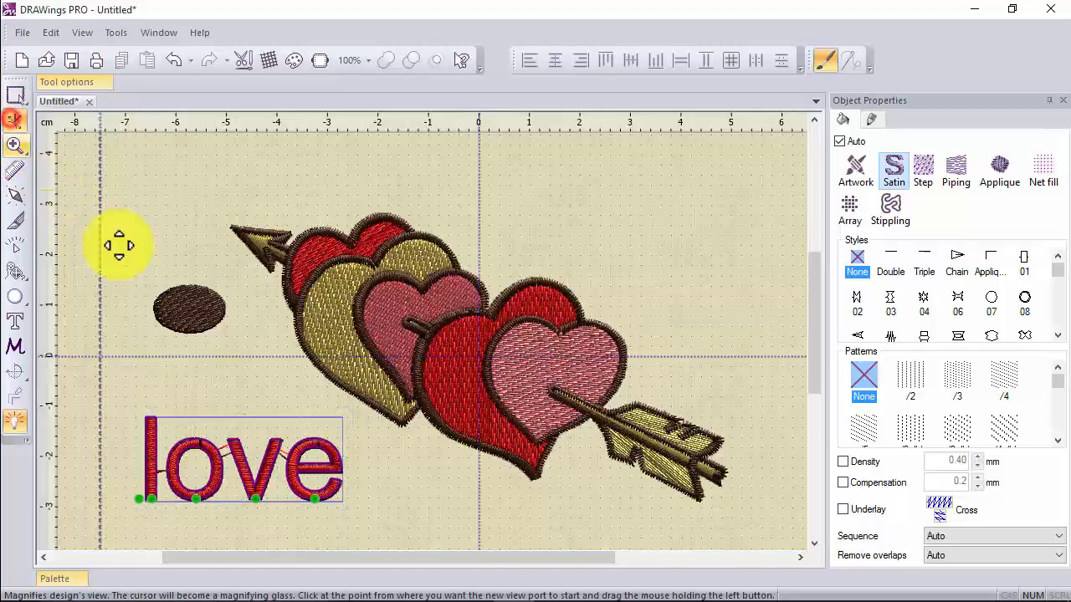
pyautogui.click(198, 505)
pyautogui.moveTo(198, 519); pyautogui.dragTo(199, 519)
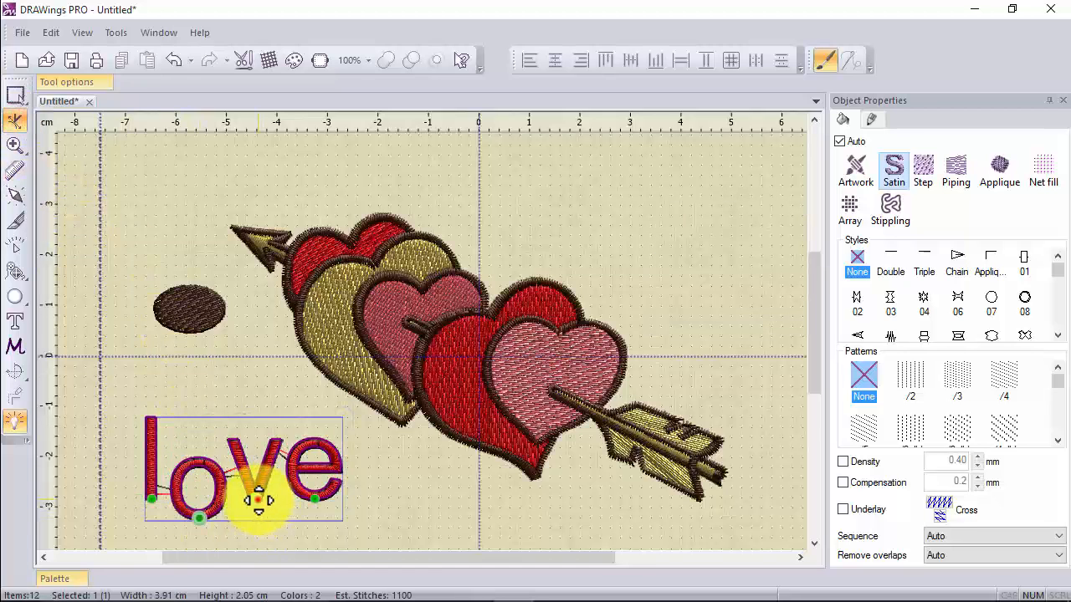
pyautogui.moveTo(258, 500)
pyautogui.mouseDown()
pyautogui.moveTo(263, 468)
pyautogui.moveTo(266, 483)
pyautogui.mouseUp()
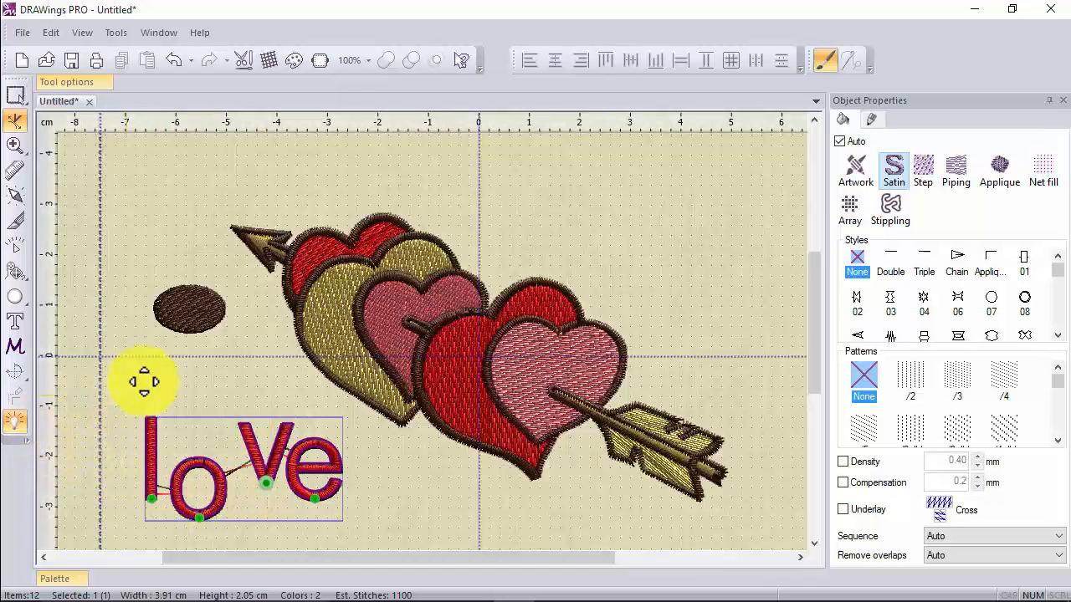
# - Check the imported brown outline for editable nodes, try rotating it slightly counterclockwise, and undo the rotation
pyautogui.click(316, 272)
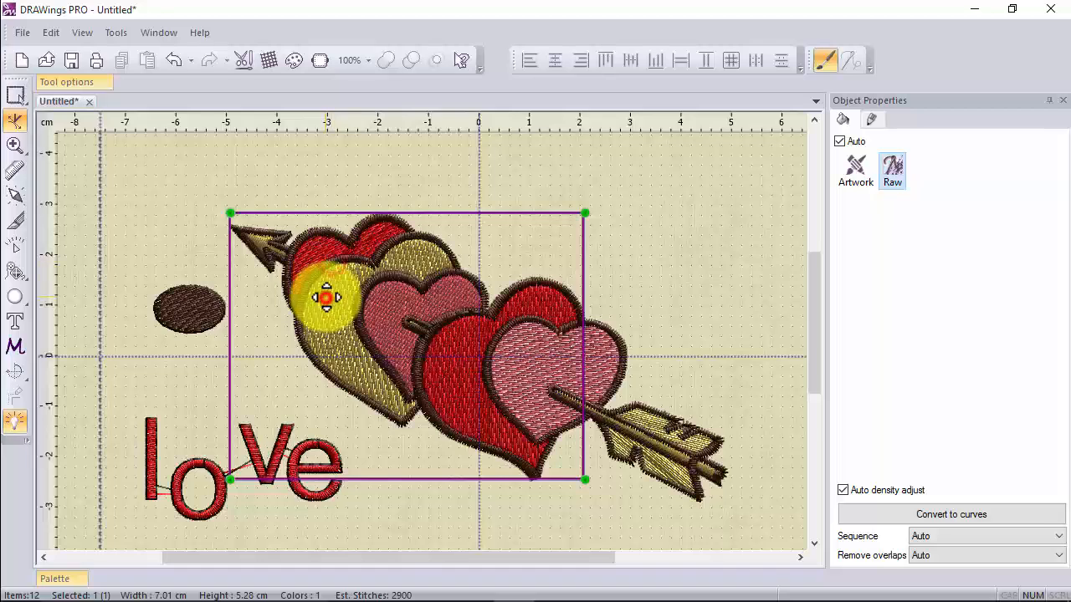
pyautogui.click(17, 94)
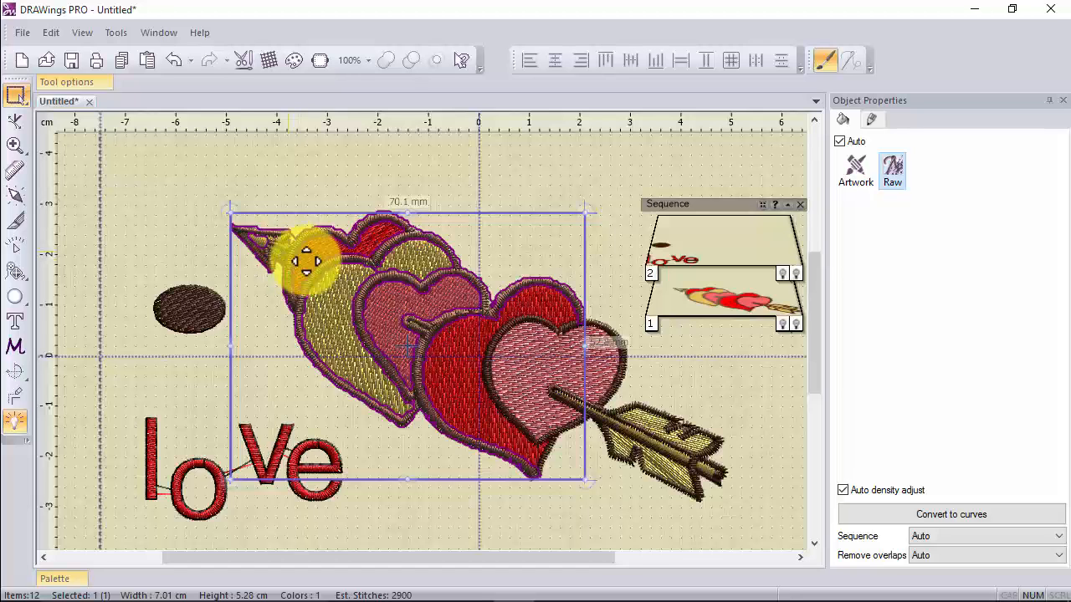
pyautogui.click(546, 173)
pyautogui.click(417, 265)
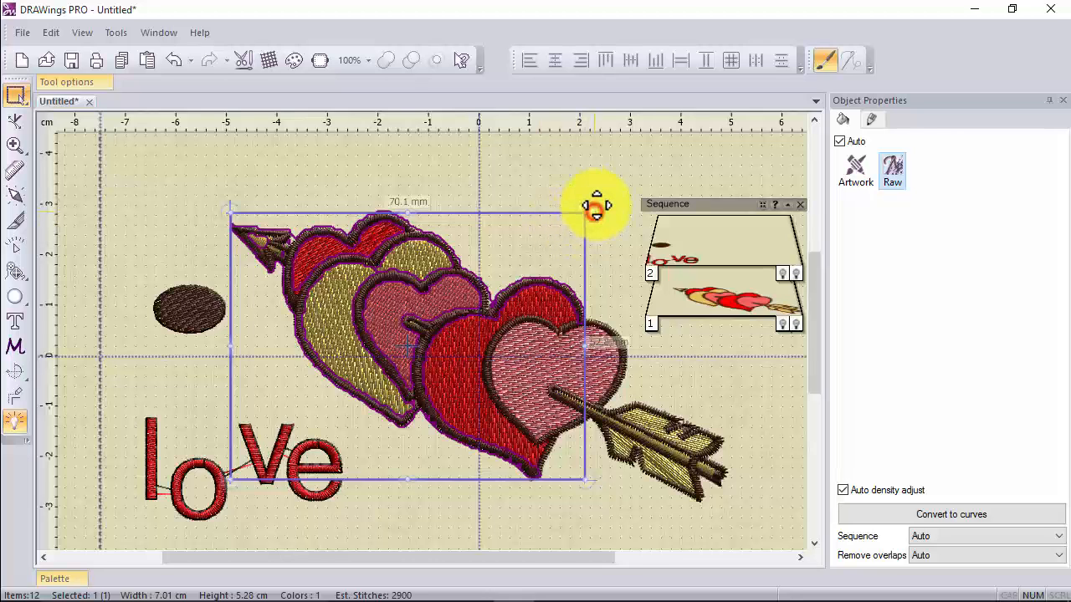
pyautogui.moveTo(596, 206); pyautogui.dragTo(583, 166)
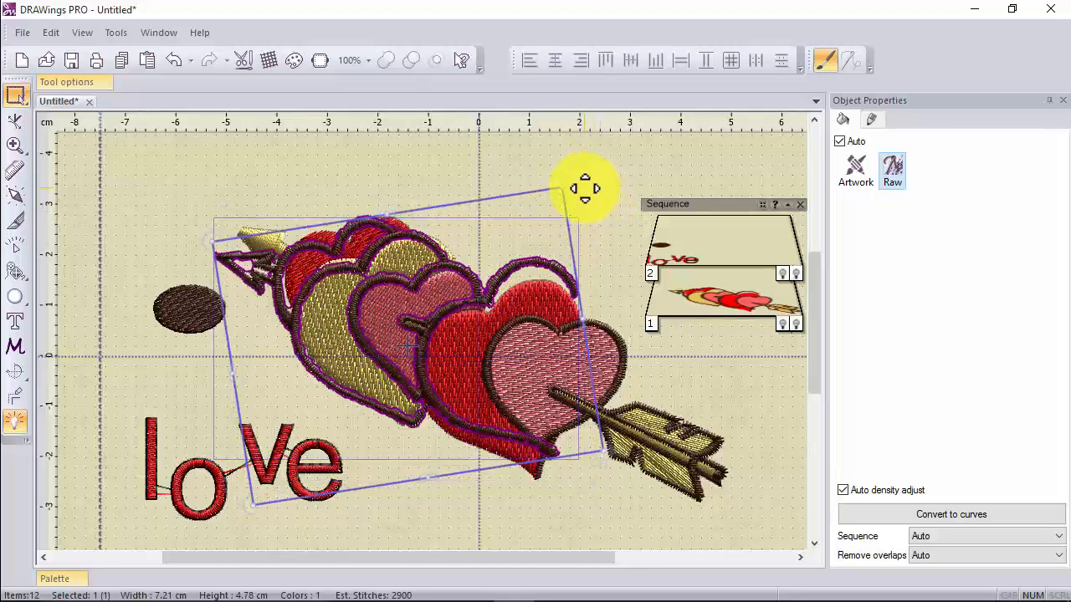
pyautogui.hotkey('ctrl', 'z')
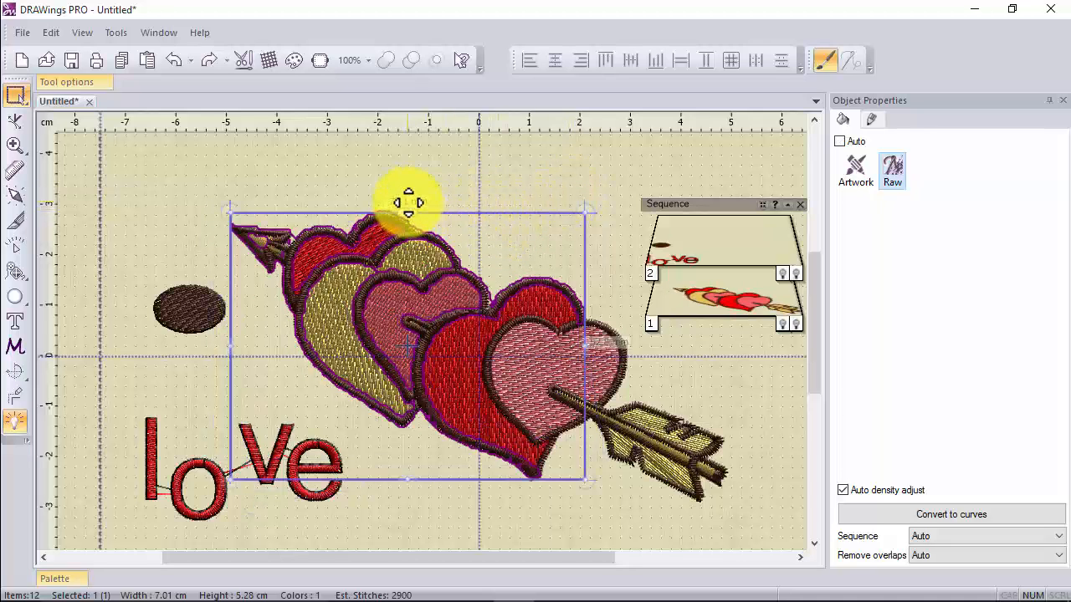
# - Try stretching the imported outline horizontally to about 8.90 cm wide and turn off its auto density adjustment
pyautogui.moveTo(409, 202); pyautogui.dragTo(343, 218)
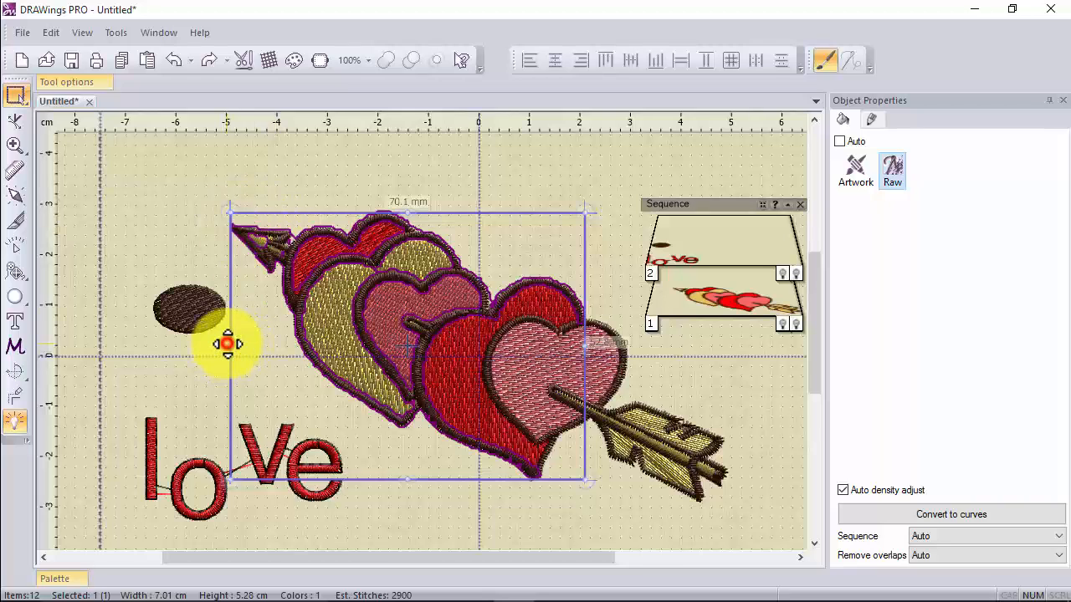
pyautogui.moveTo(228, 344); pyautogui.dragTo(133, 330)
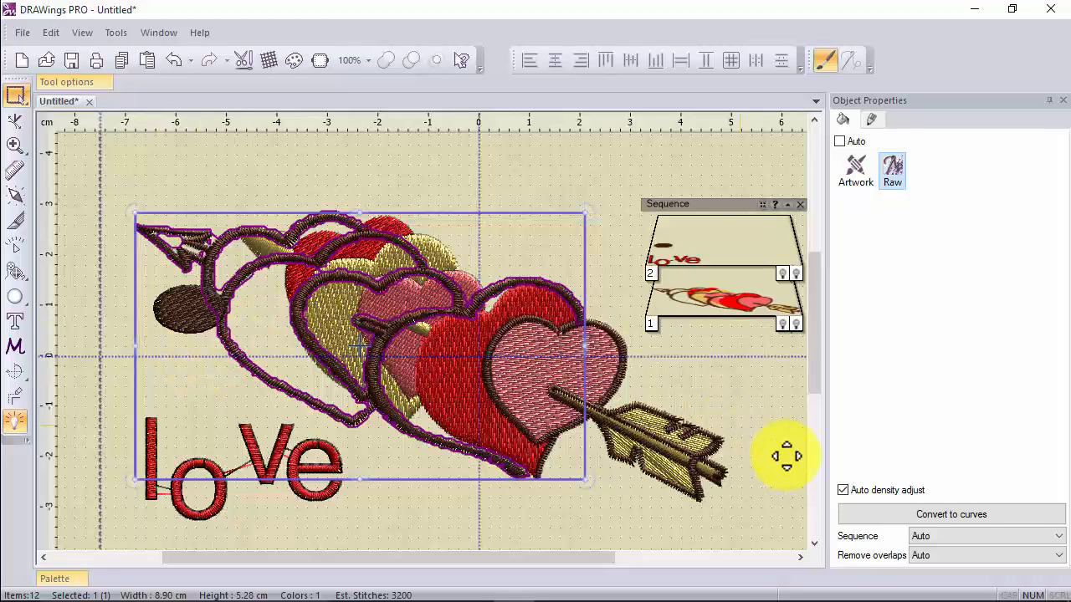
pyautogui.click(855, 491)
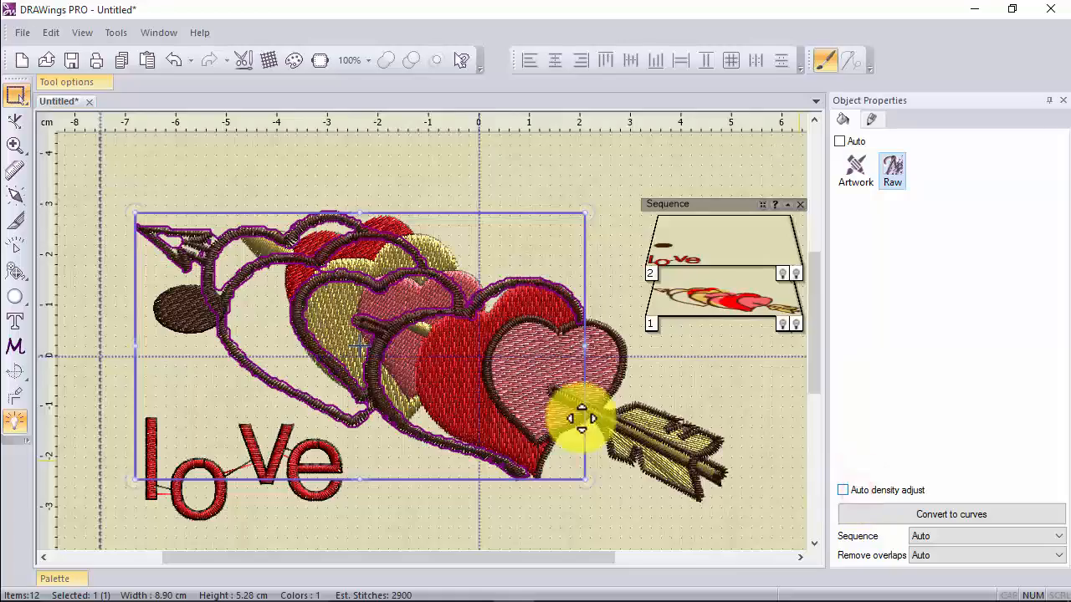
# - Enlarge the outline to about 12.62 by 7.49 cm, and undo the resizing and the density adjustment change
pyautogui.moveTo(135, 217); pyautogui.dragTo(48, 179)
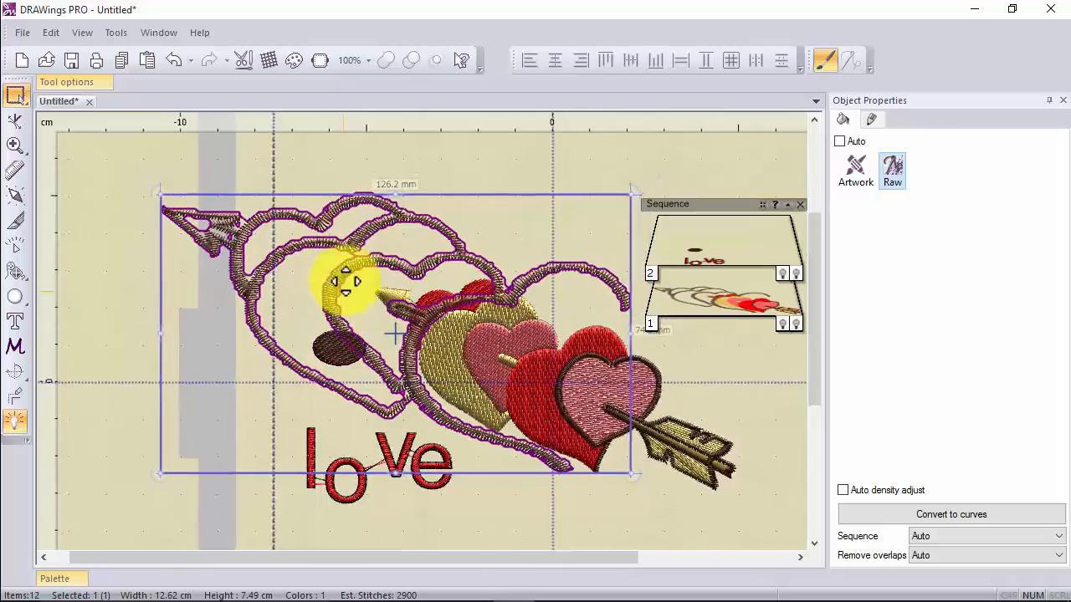
pyautogui.scroll(1, 340, 264)
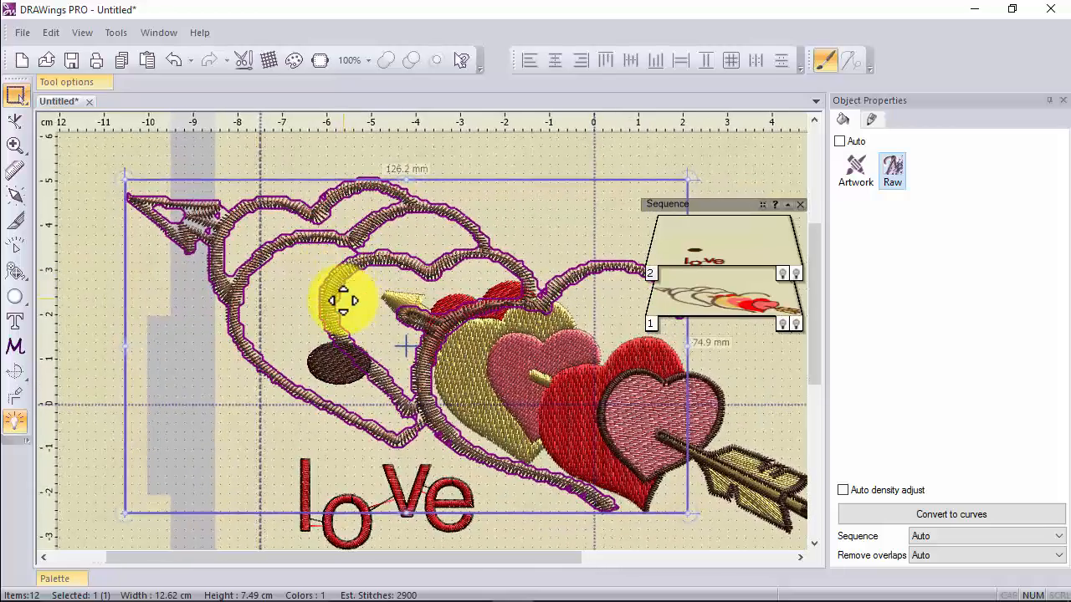
pyautogui.hotkey('ctrl', 'z')
pyautogui.hotkey('ctrl', 'z')
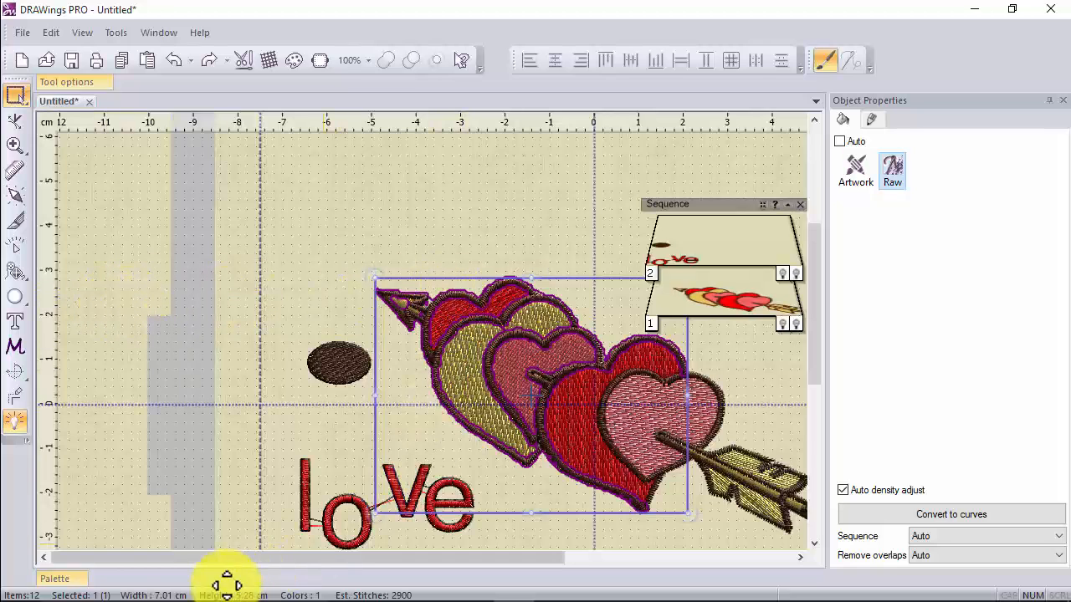
# - Recolor the imported brown outline of the hearts and arrowhead black, and clear the selection
pyautogui.click(72, 578)
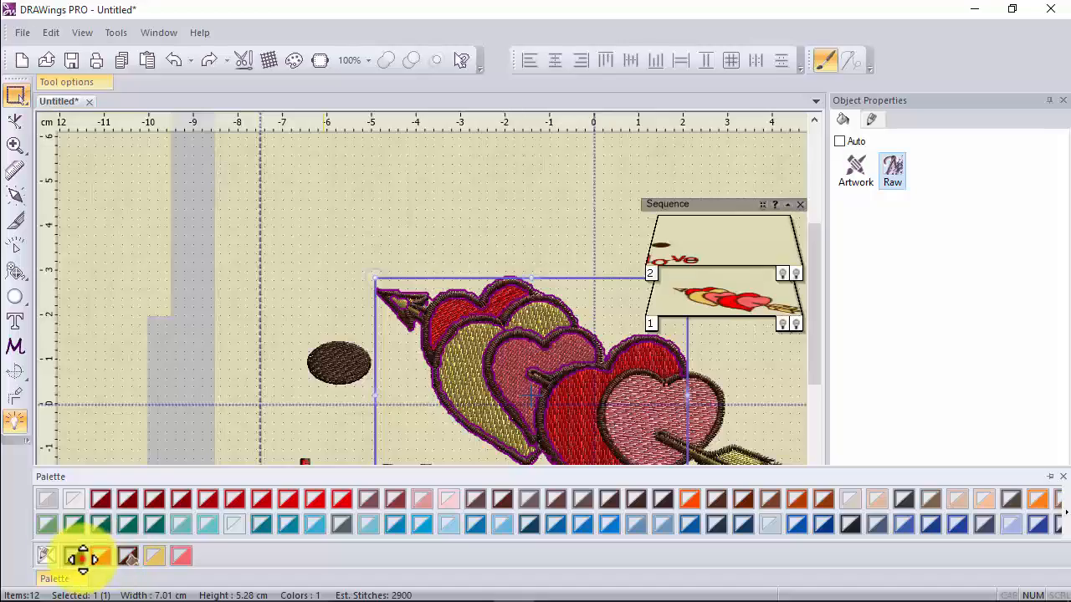
pyautogui.click(354, 202)
pyautogui.scroll(3, 499, 350)
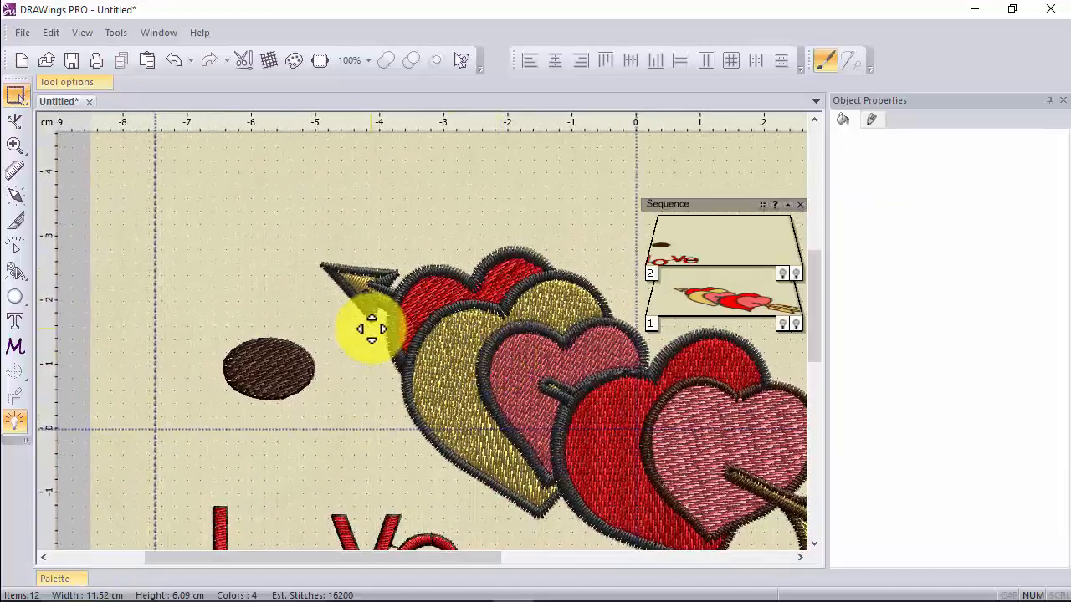
# - Try moving the black outline up and away from the heart fills, undo the move, and clear the selection
pyautogui.click(423, 297)
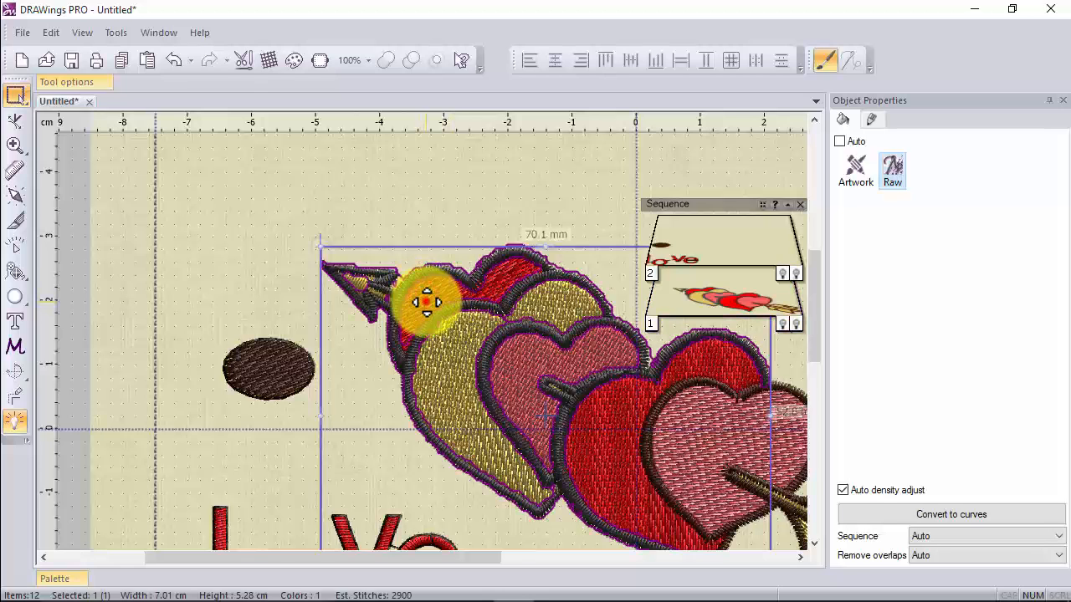
pyautogui.moveTo(426, 302); pyautogui.dragTo(266, 188)
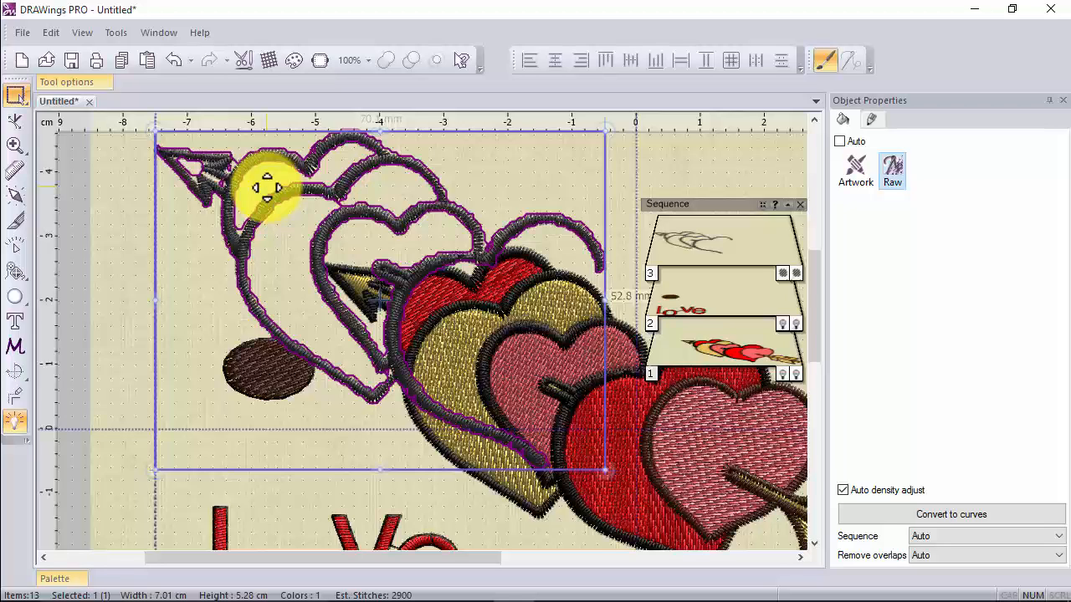
pyautogui.hotkey('ctrl', 'z')
pyautogui.click(241, 294)
# - Select all the imported hearts and arrow objects together, convert them to curves, and clear the selection
pyautogui.scroll(-2, 76, 238)
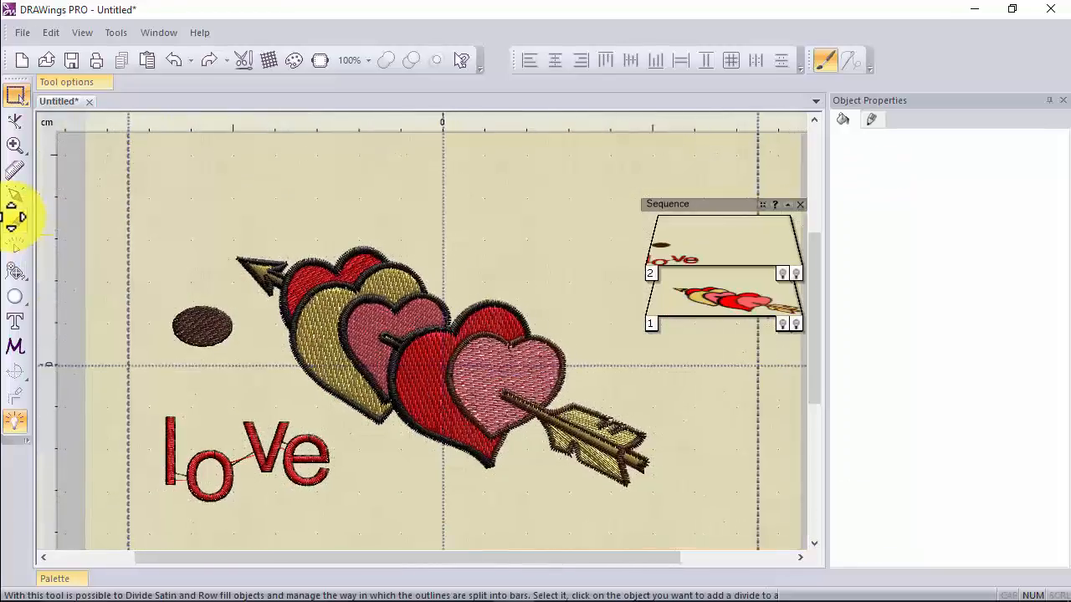
pyautogui.moveTo(185, 198); pyautogui.dragTo(646, 490)
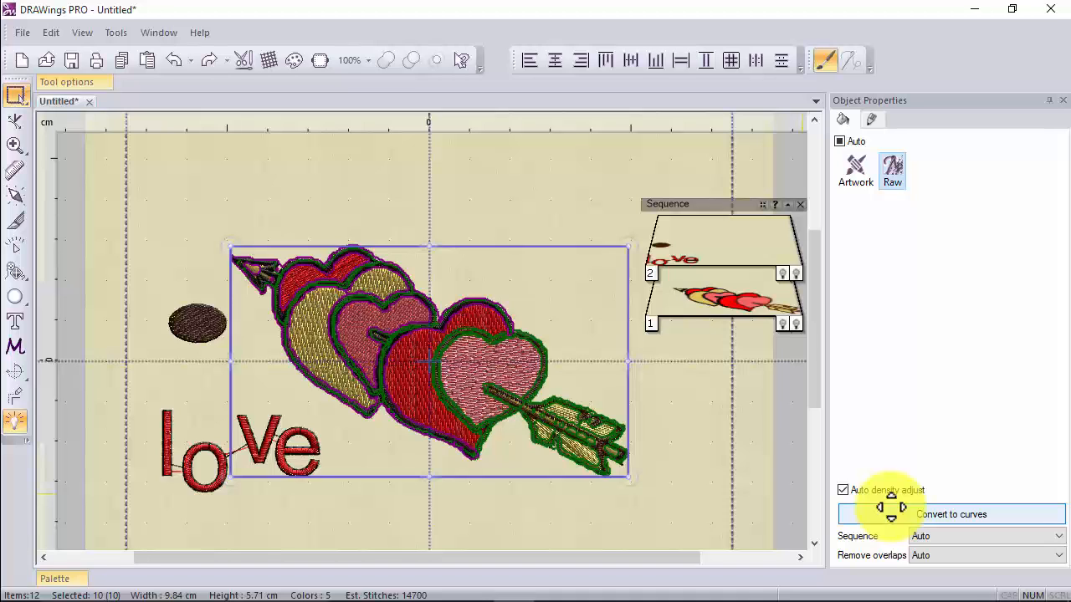
pyautogui.rightClick(405, 321)
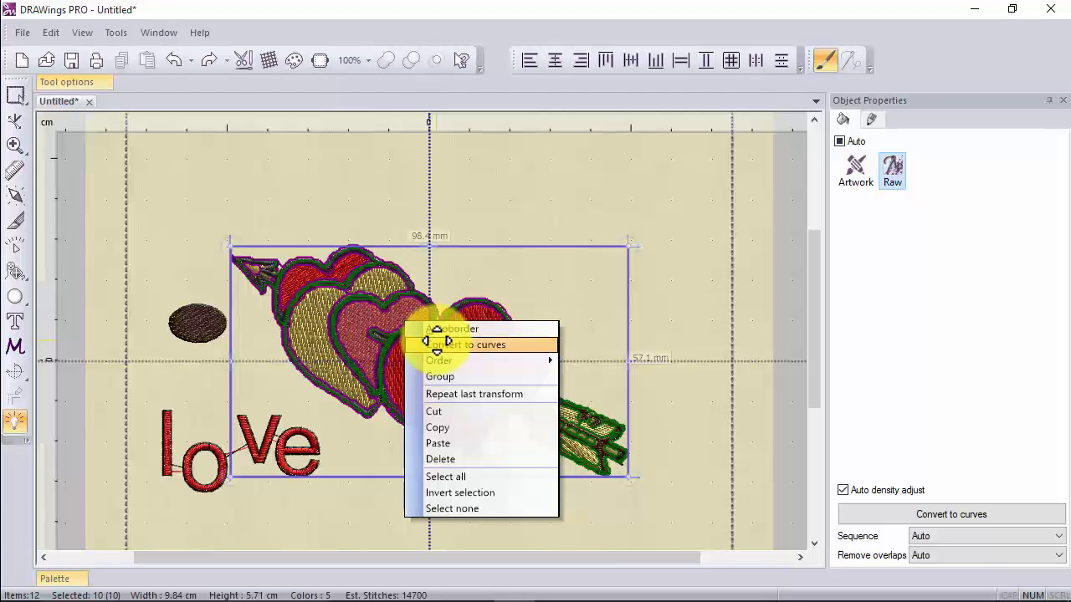
pyautogui.click(436, 344)
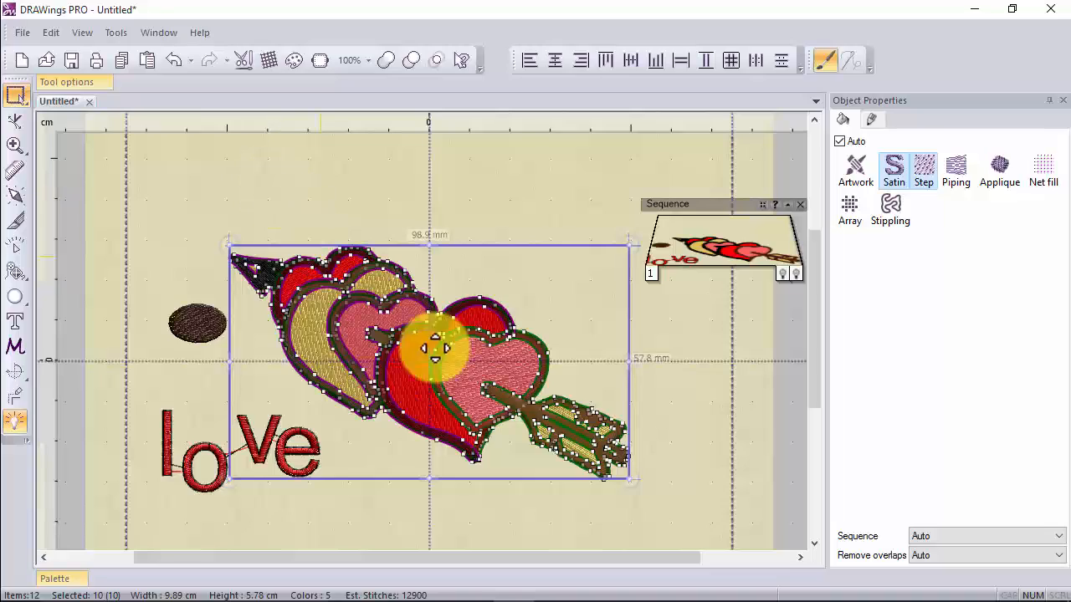
pyautogui.click(576, 304)
# - Change the fill of the front pink heart to Piping and clear the selection
pyautogui.click(526, 357)
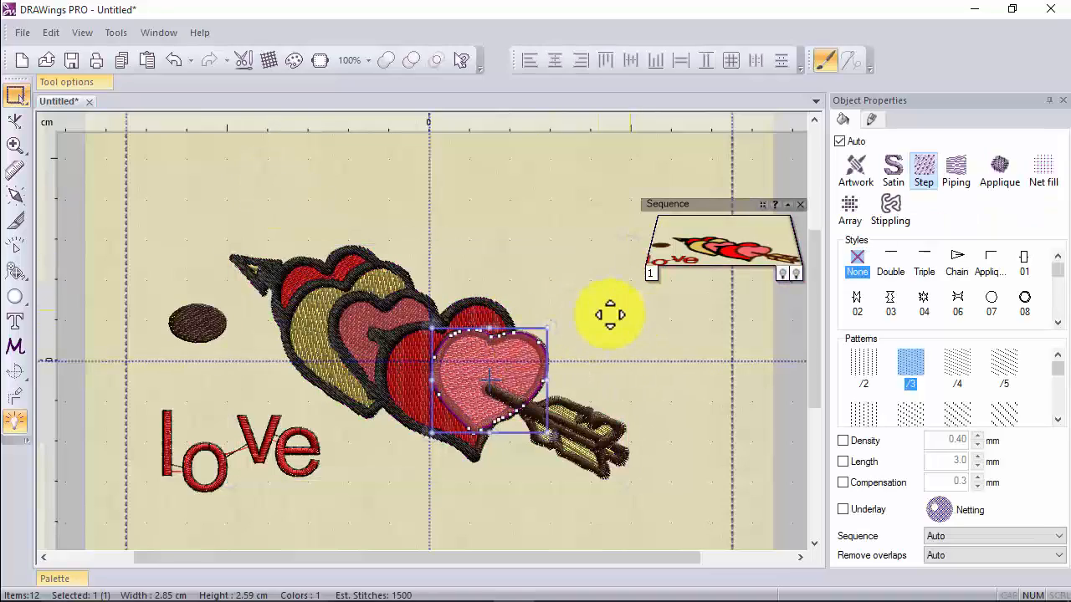
pyautogui.scroll(2, 581, 351)
pyautogui.click(645, 305)
pyautogui.click(490, 364)
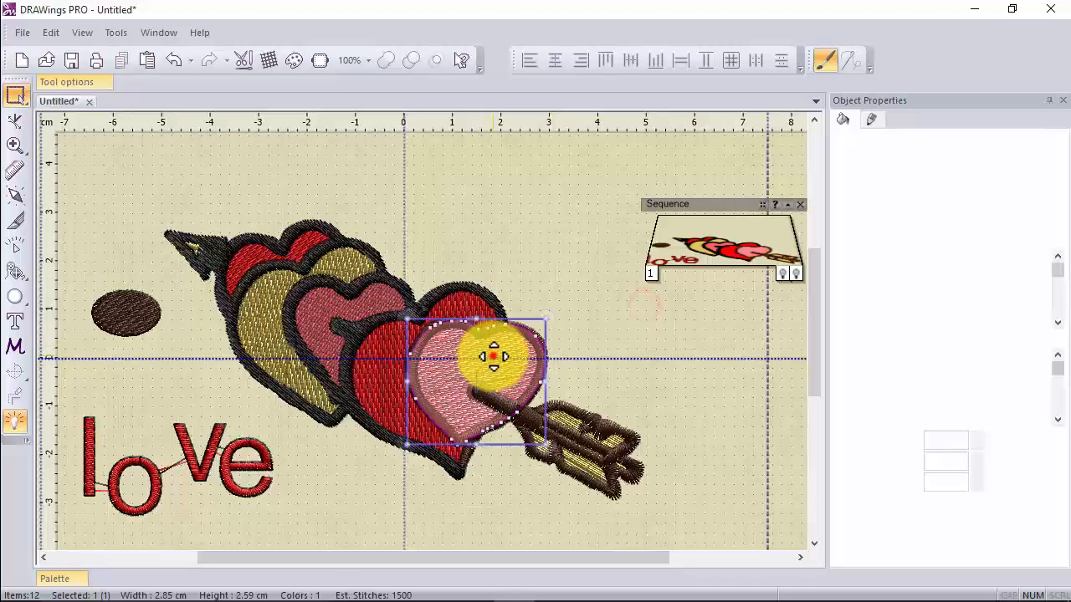
pyautogui.click(530, 226)
# - Change the fill of the large red heart behind the front pink heart to Piping, and clear the selection
pyautogui.click(380, 366)
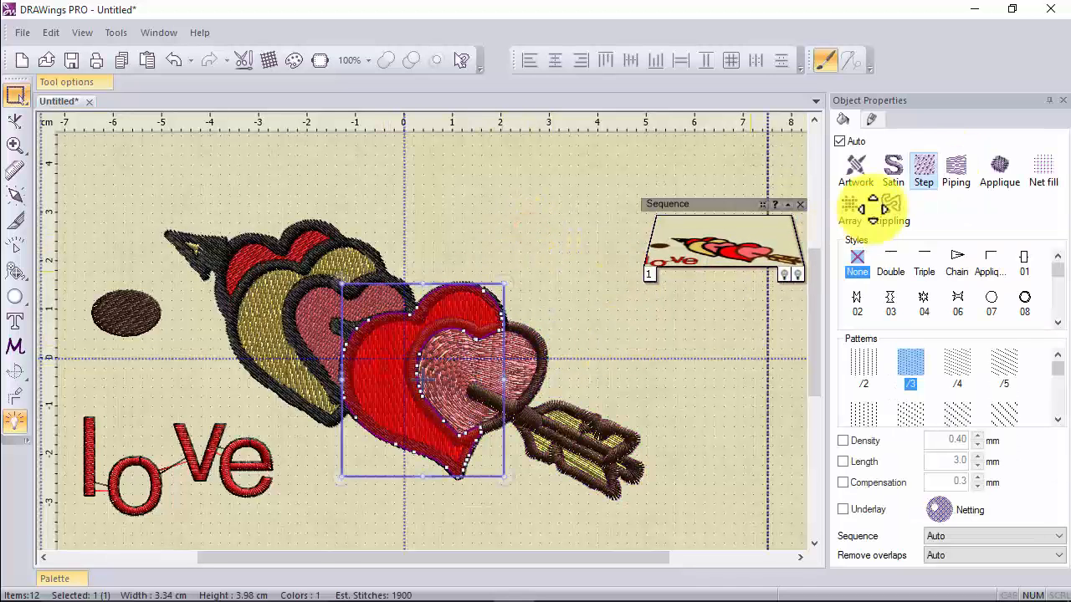
pyautogui.click(956, 165)
pyautogui.click(485, 214)
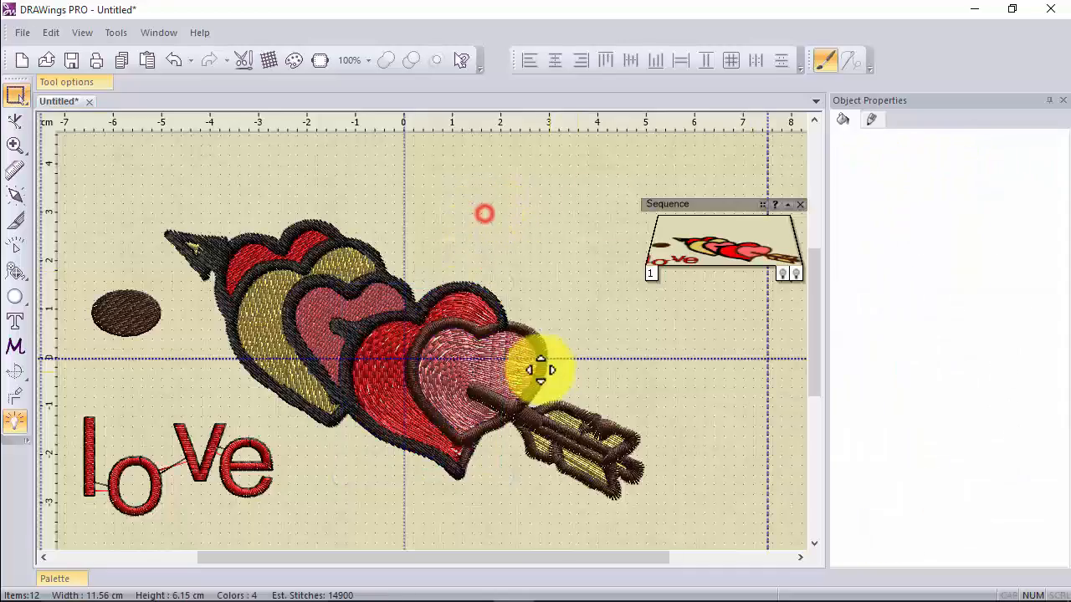
# - Select the front pink heart and open its outline for node editing
pyautogui.click(495, 363)
pyautogui.scroll(2, 460, 393)
pyautogui.scroll(2, 458, 388)
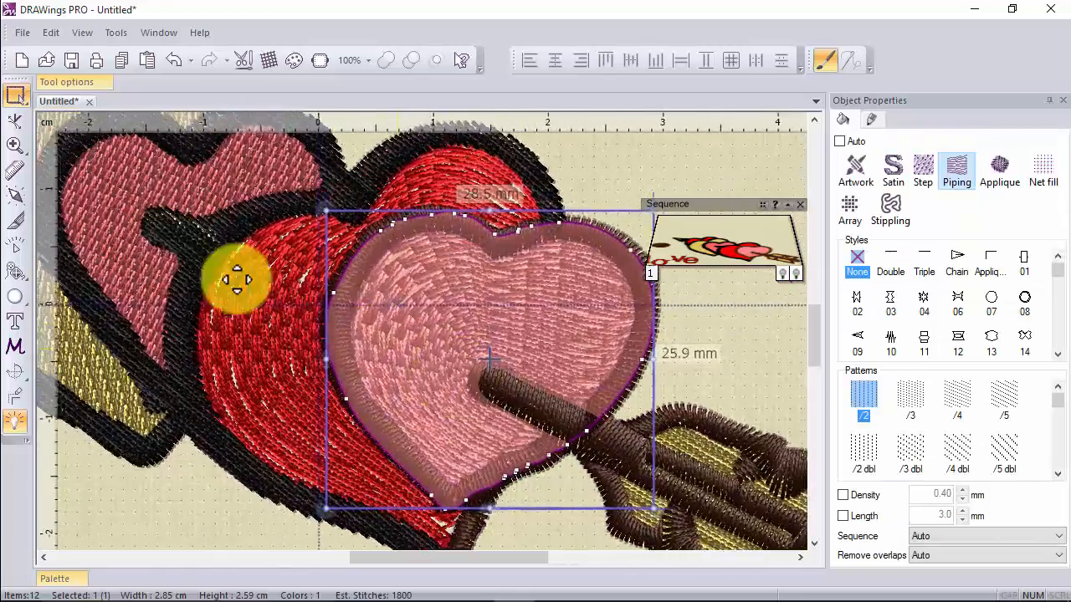
pyautogui.click(15, 120)
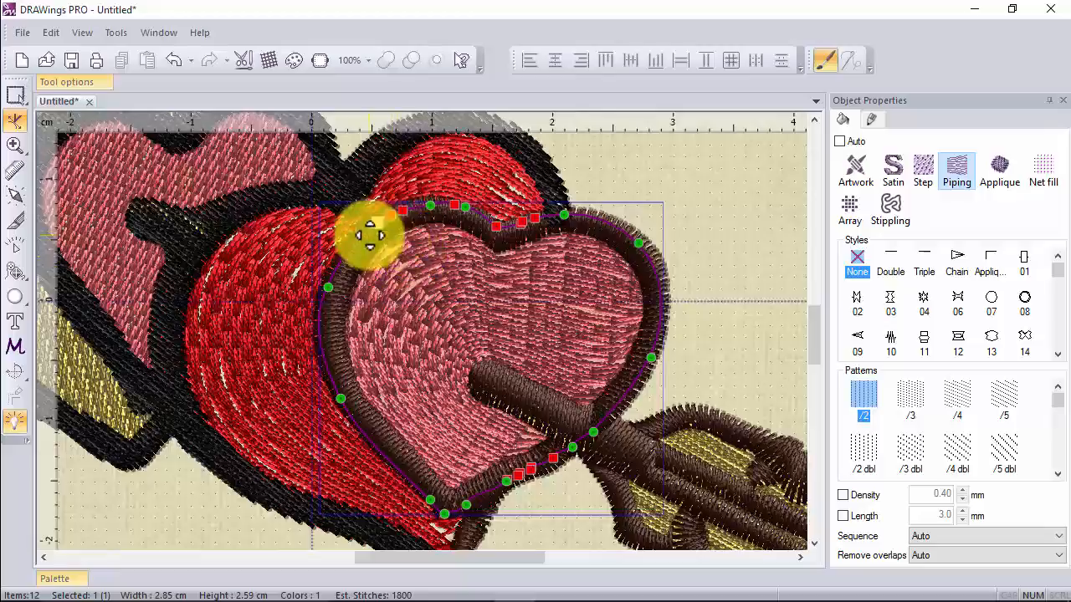
# - Try pulling the node at the front pink heart's upper notch down into the heart, and undo the move
pyautogui.scroll(5, 366, 231)
pyautogui.scroll(-4, 366, 282)
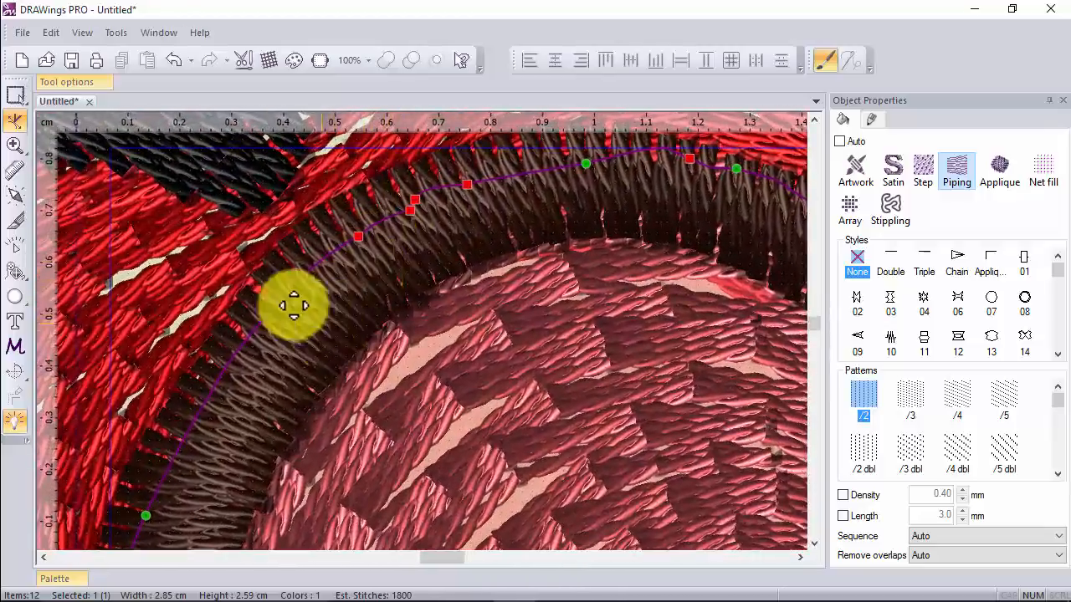
pyautogui.scroll(-2, 347, 285)
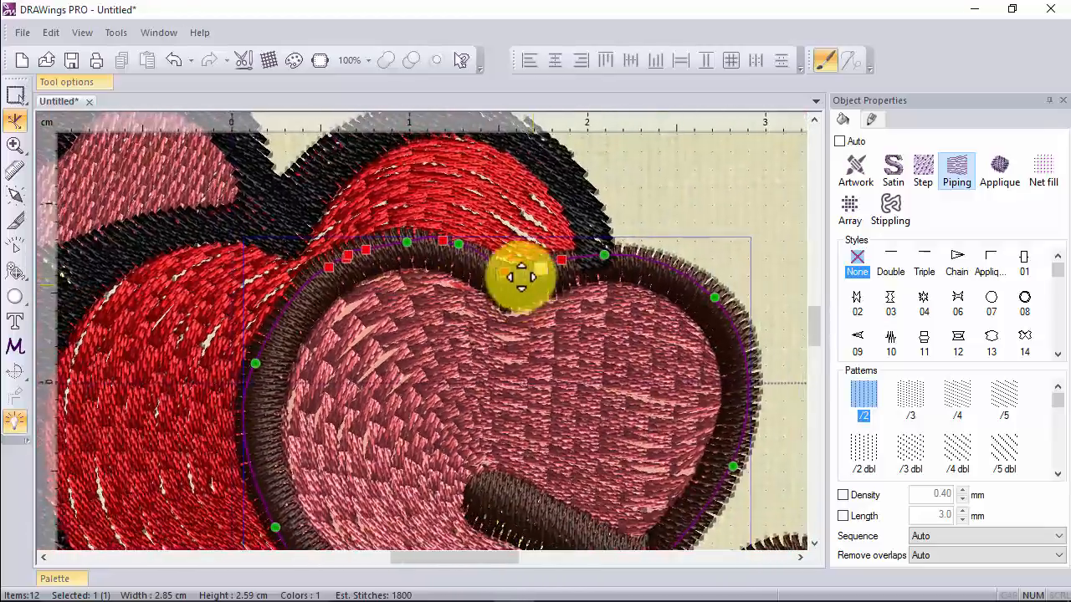
pyautogui.moveTo(502, 287); pyautogui.dragTo(499, 359)
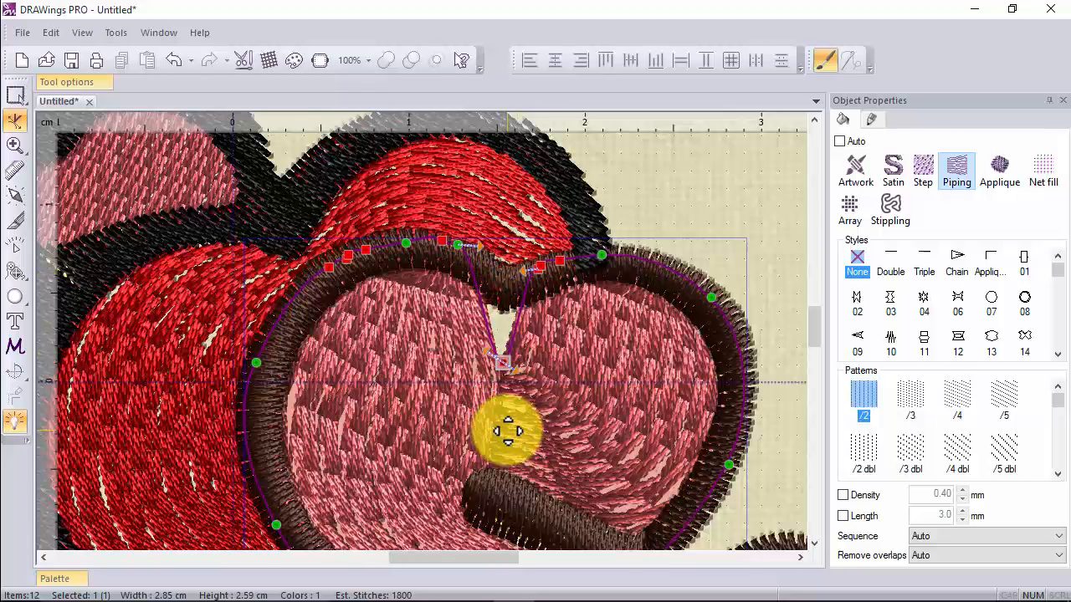
pyautogui.hotkey('ctrl', 'z')
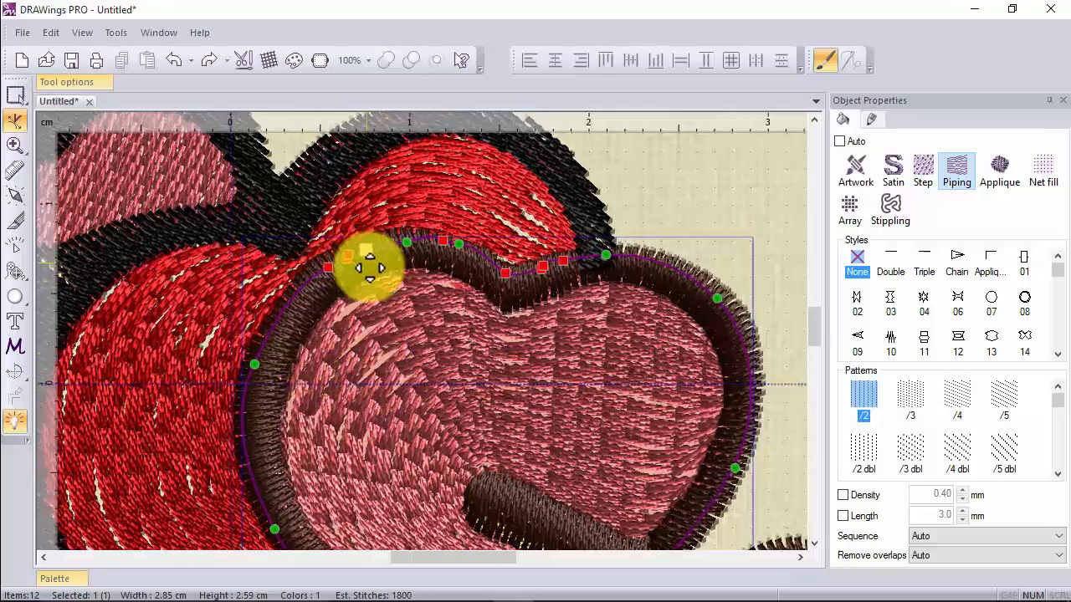
# - Delete the surplus, closely spaced nodes on the upper-left curve of the front pink heart's outline
pyautogui.scroll(5, 343, 274)
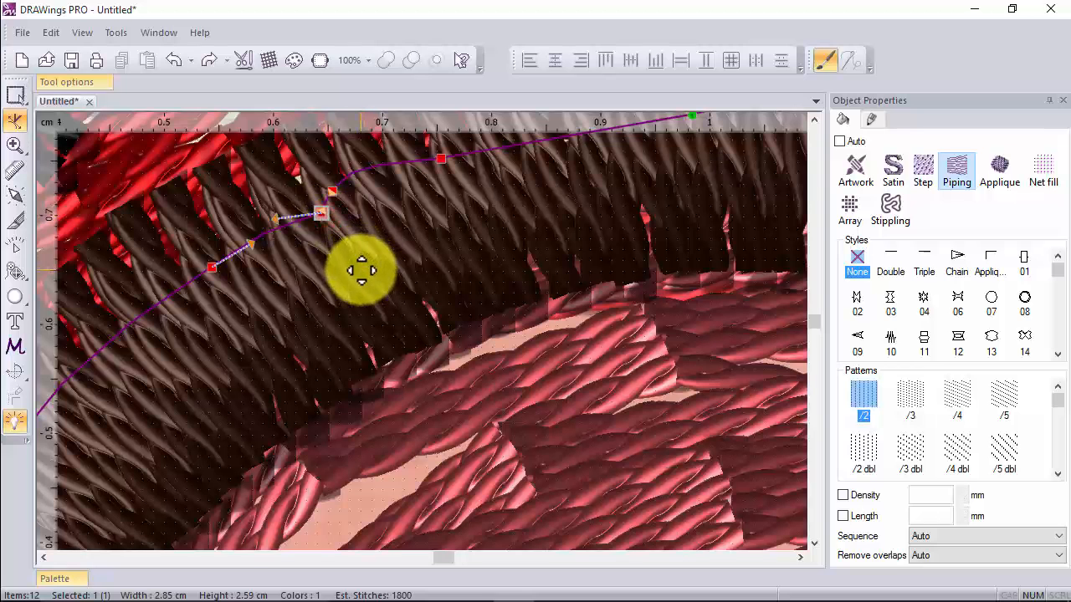
pyautogui.press('Delete')
pyautogui.press('Delete')
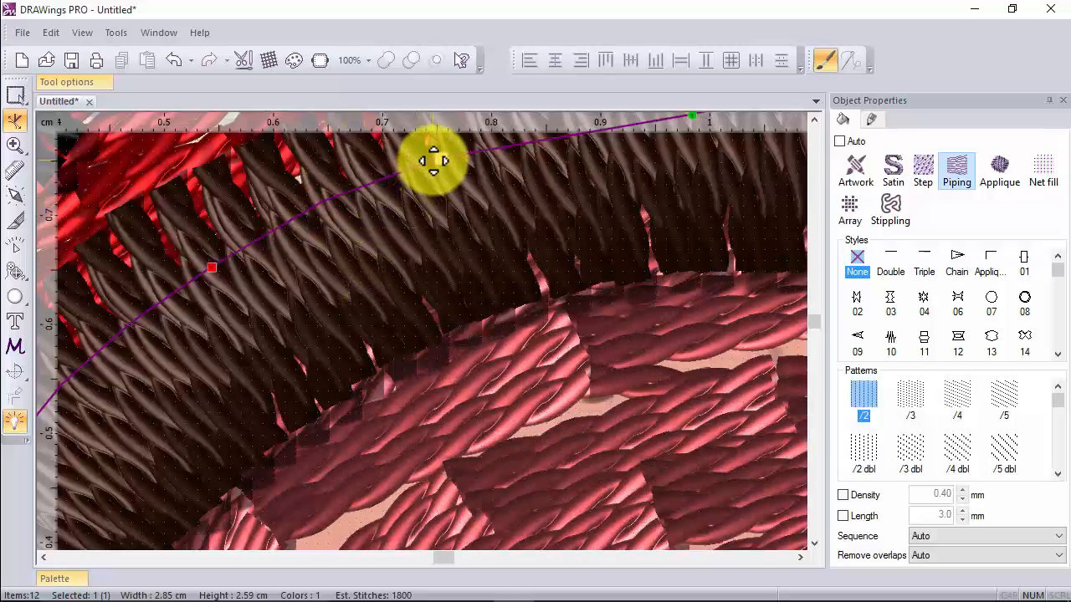
# - Delete the closely spaced pair of nodes just right of the front pink heart's upper notch
pyautogui.scroll(-5, 119, 246)
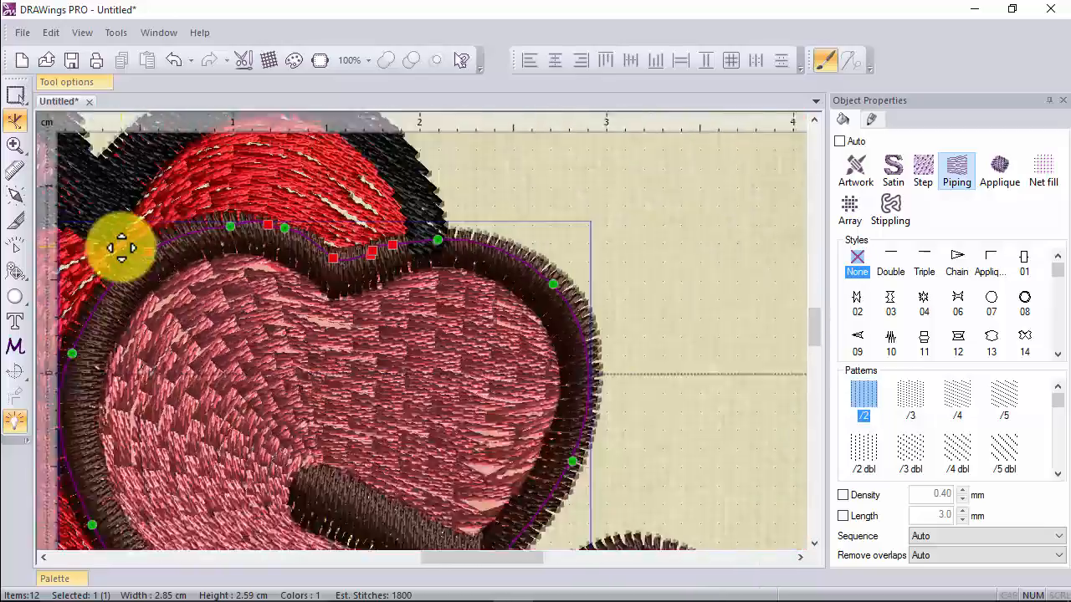
pyautogui.scroll(2, 327, 260)
pyautogui.scroll(4, 327, 260)
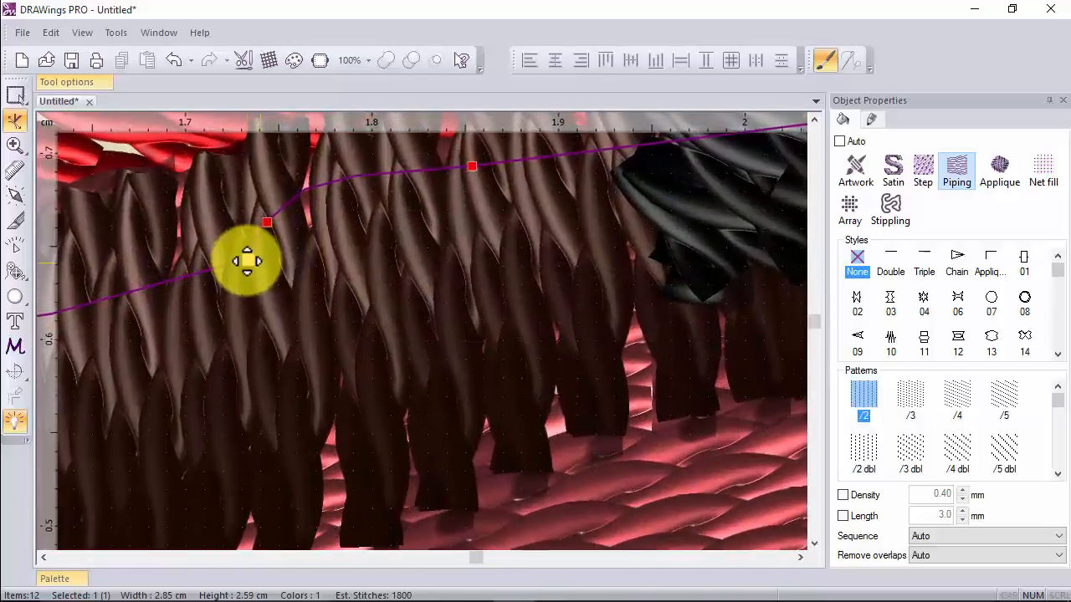
pyautogui.scroll(-5, 354, 296)
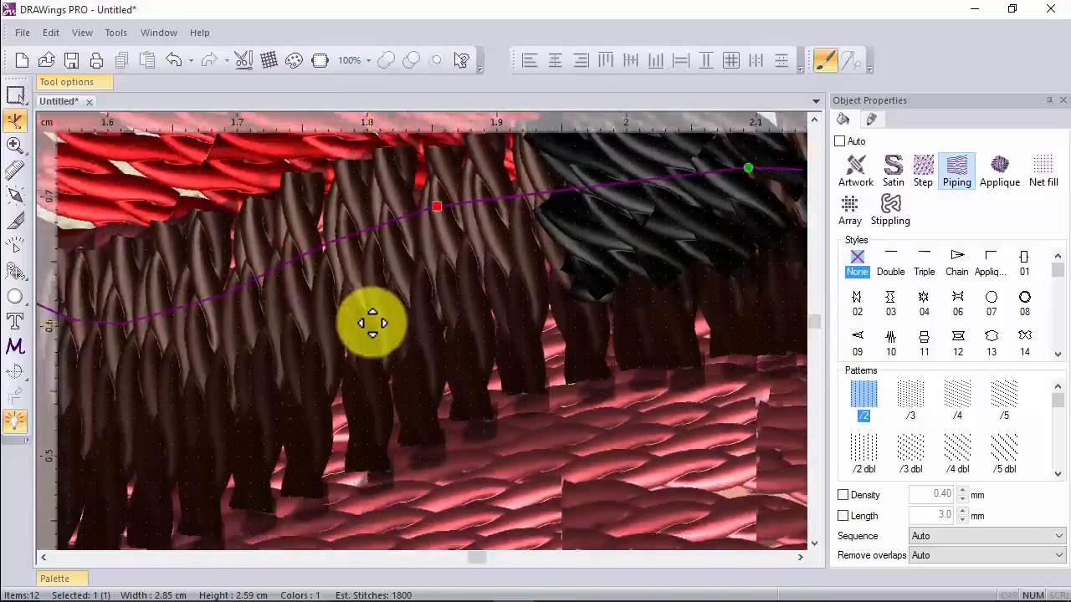
# - Remove the surplus, closely spaced nodes along the lower-right edge of the front pink heart's outline
pyautogui.scroll(-1, 458, 327)
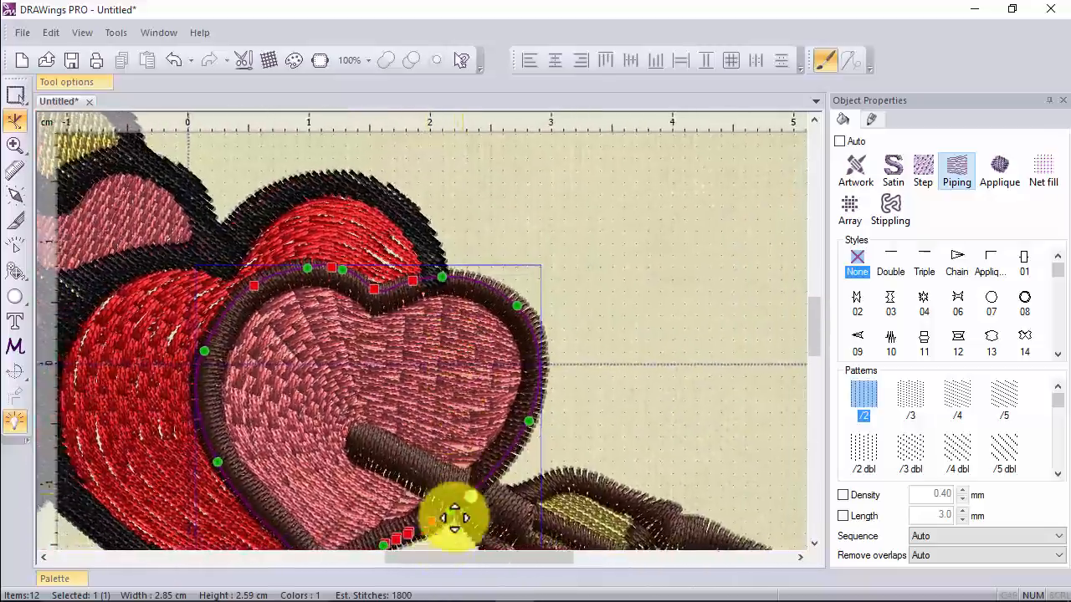
pyautogui.scroll(2, 435, 536)
pyautogui.scroll(-4, 401, 376)
pyautogui.scroll(6, 395, 484)
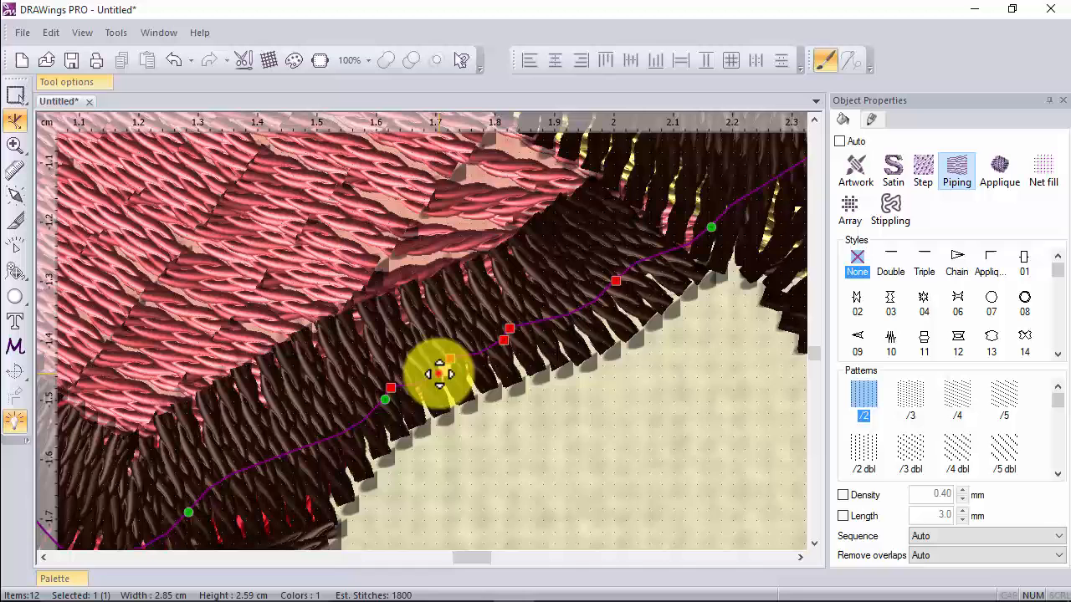
pyautogui.moveTo(440, 374); pyautogui.dragTo(512, 328)
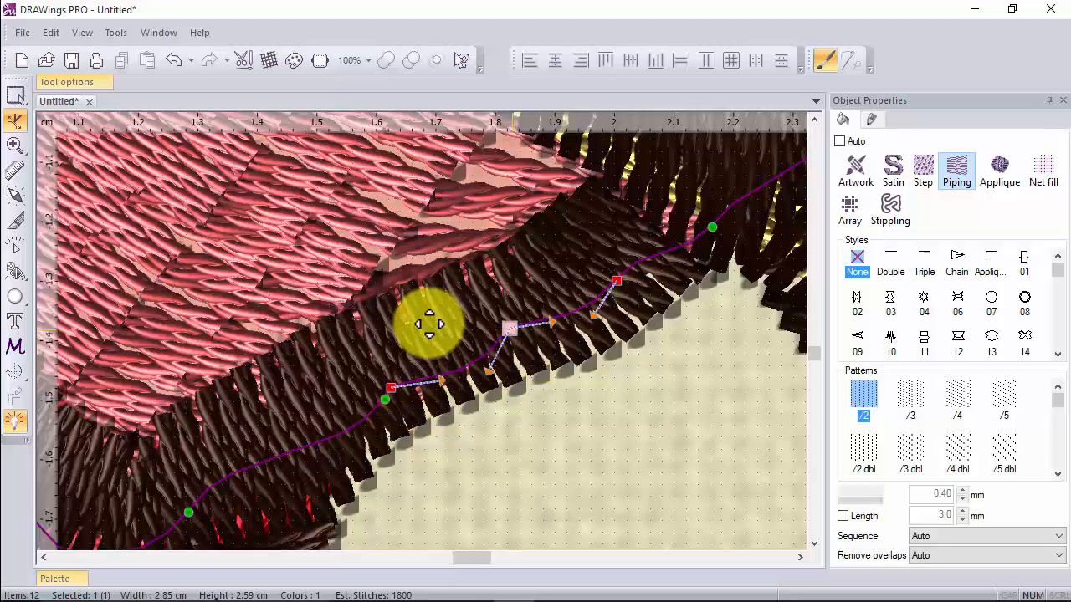
pyautogui.click(607, 420)
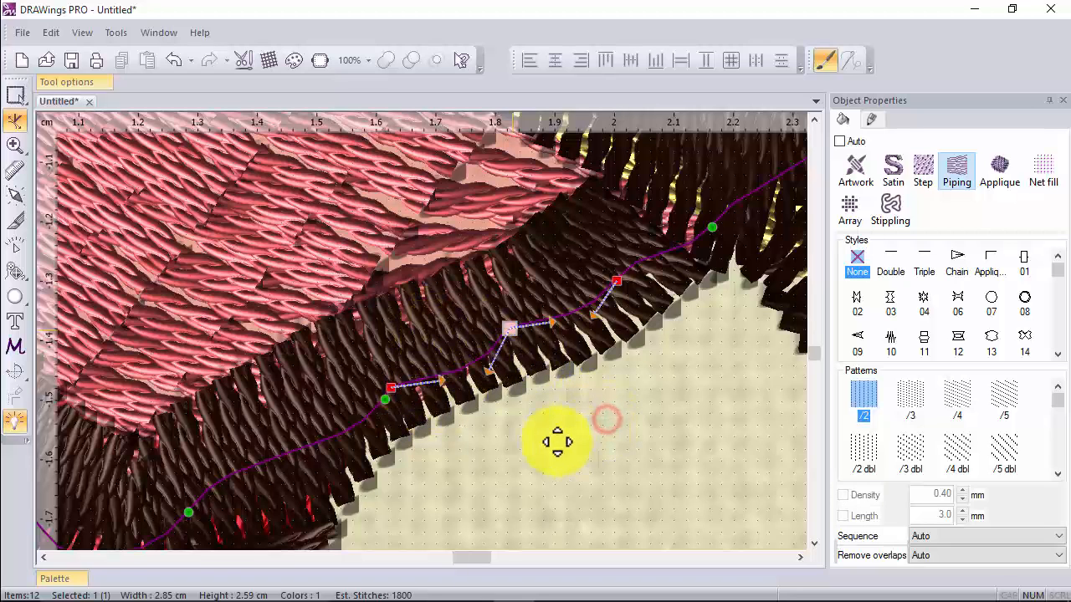